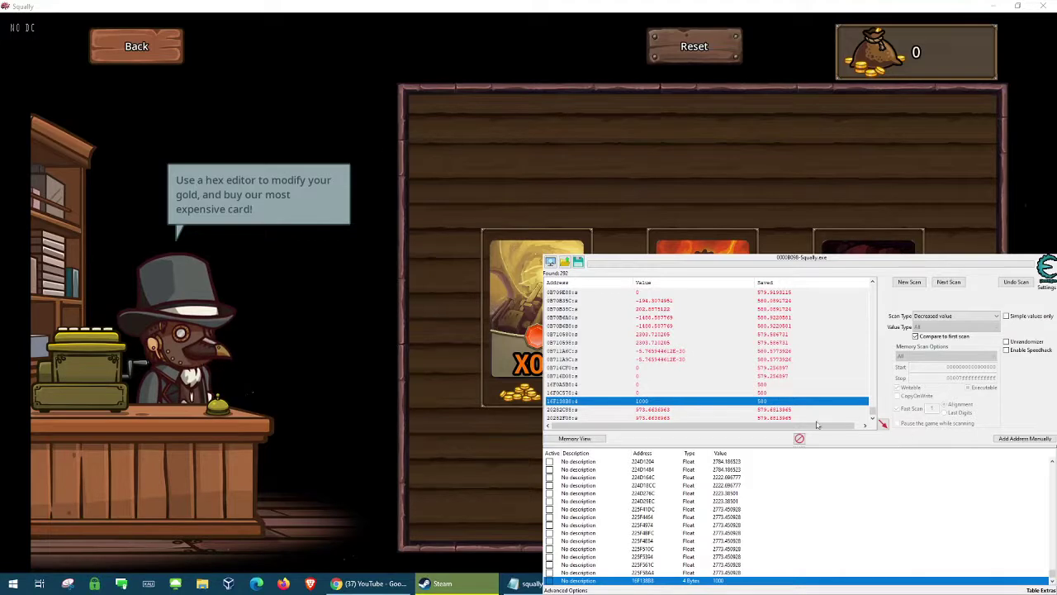
Close the Squally game, relaunch it from the Steam library and maximize its window.
click(717, 66)
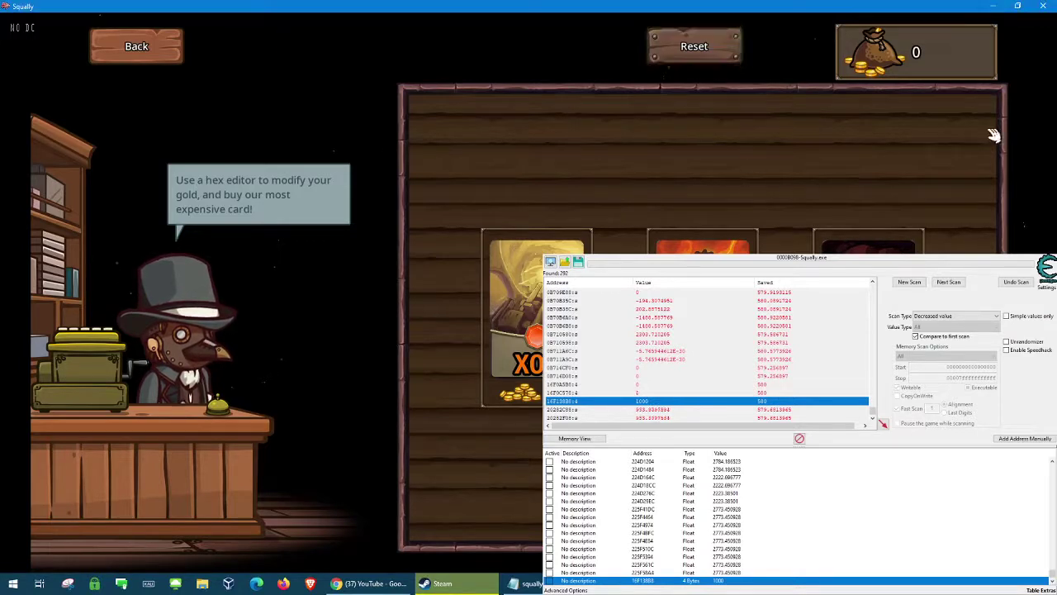
click(906, 430)
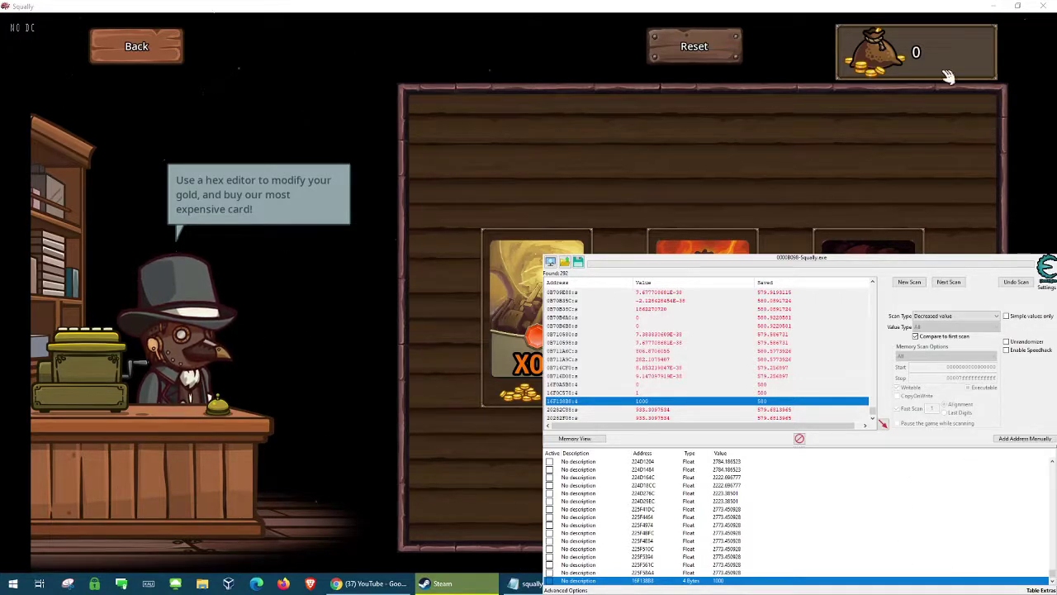
click(1044, 7)
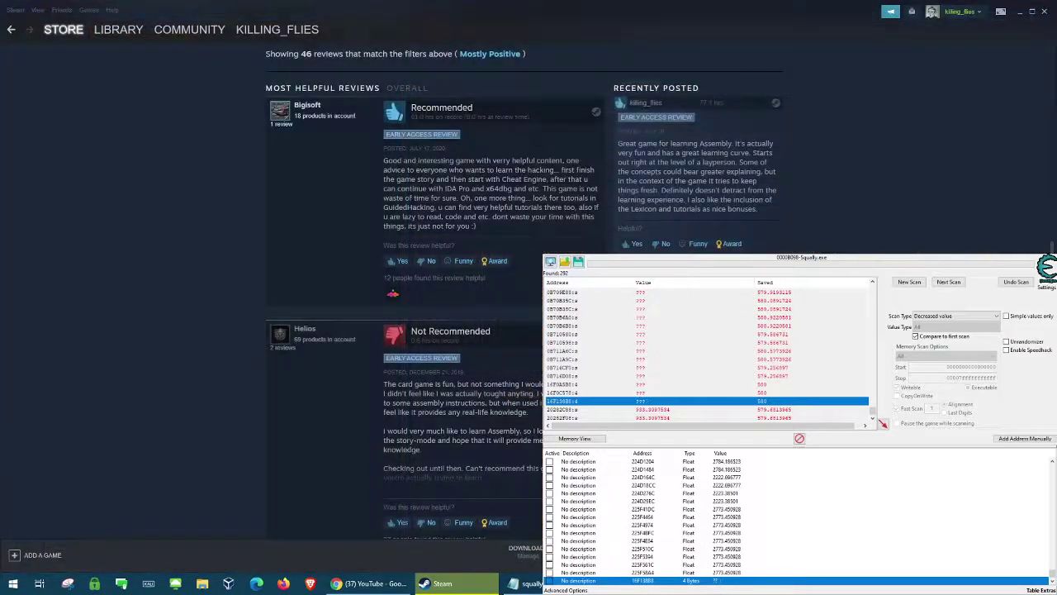
click(119, 29)
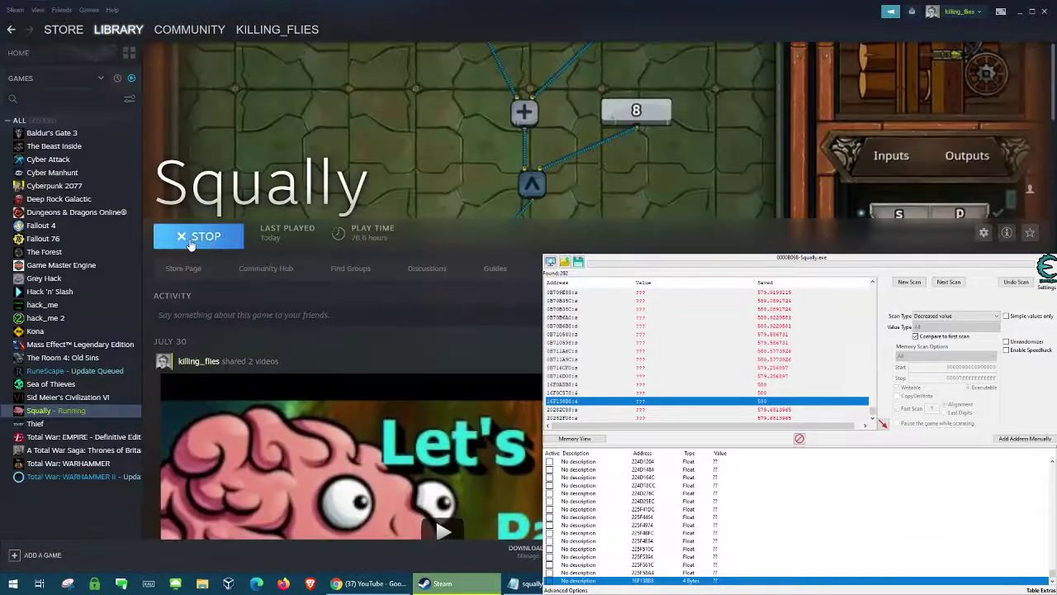
click(237, 243)
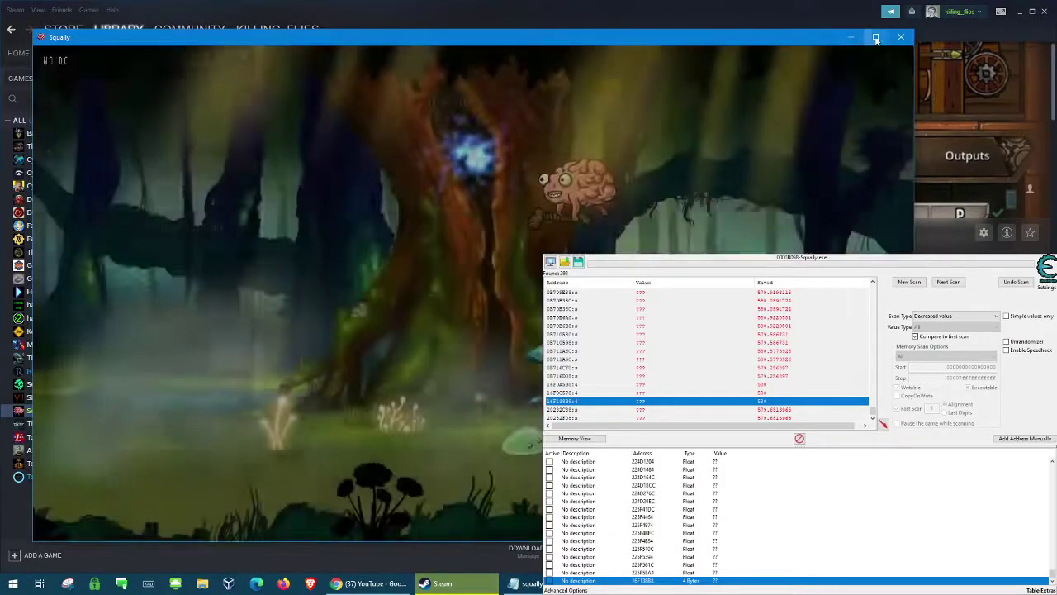
click(875, 36)
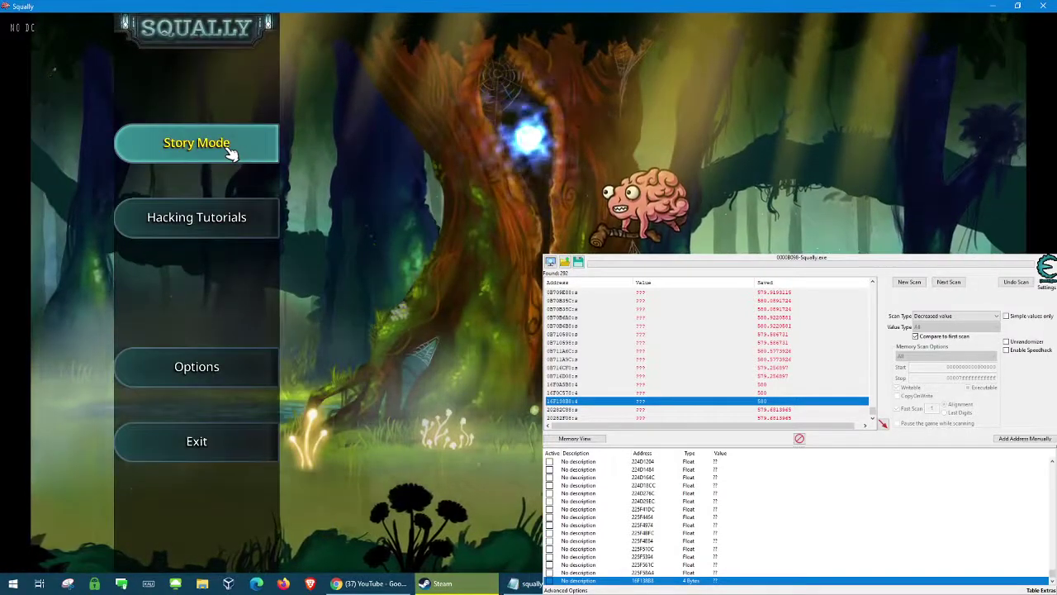
Open the Hex editing lesson in the game's hacking tutorials and reset the shop's gold.
click(226, 228)
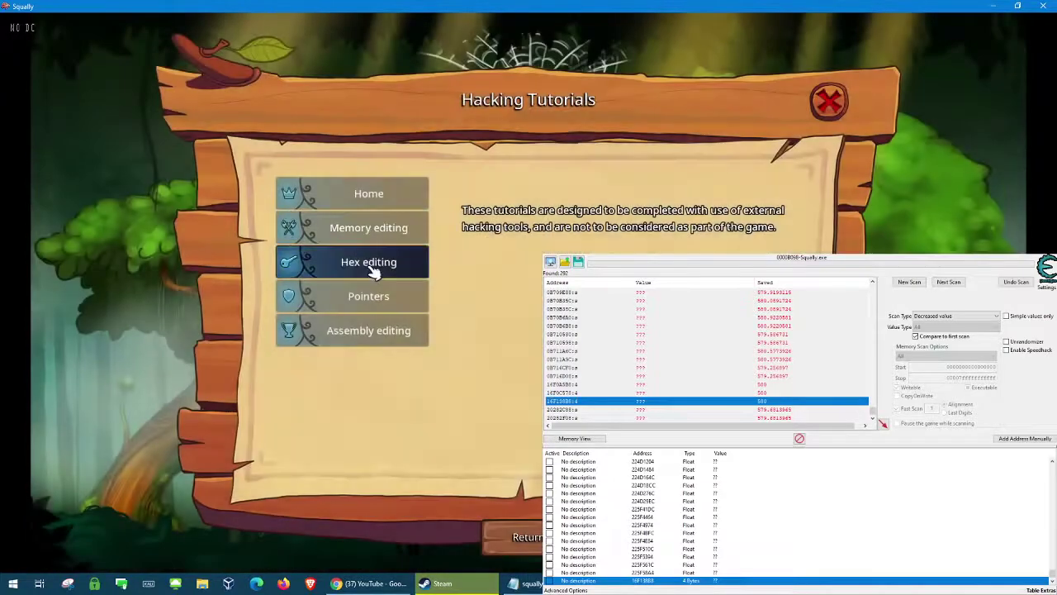
click(373, 261)
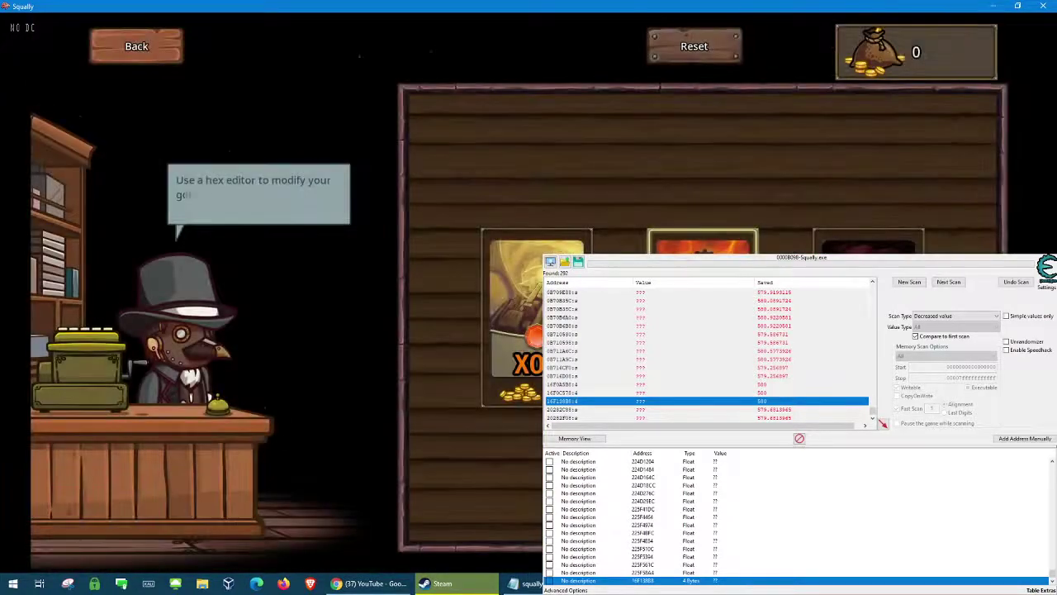
click(700, 61)
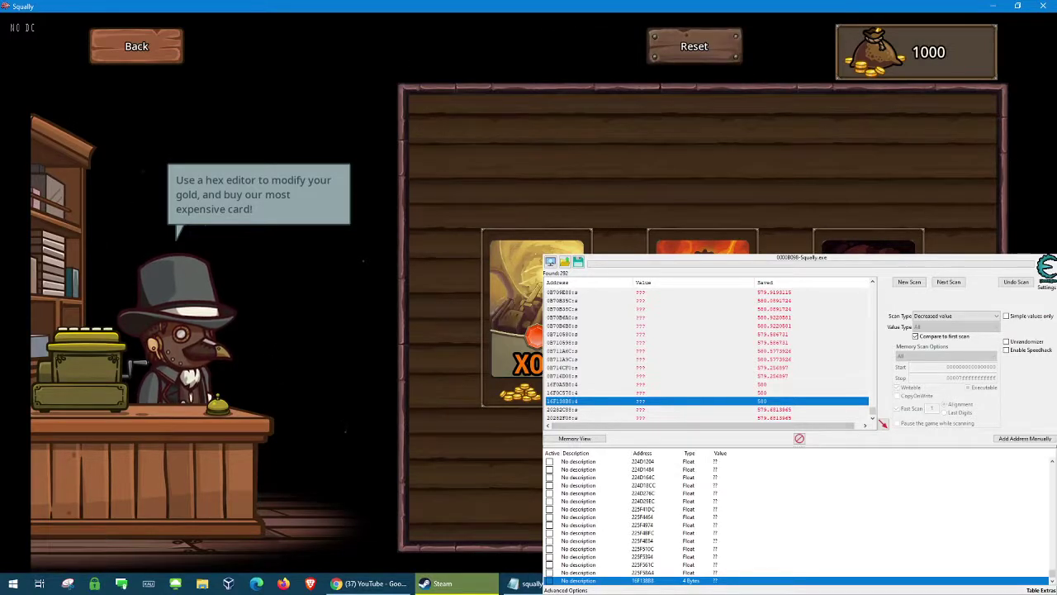
In Cheat Engine, clear the old scan, set the scan value to 1000 and attach to the restarted Squally process.
click(909, 282)
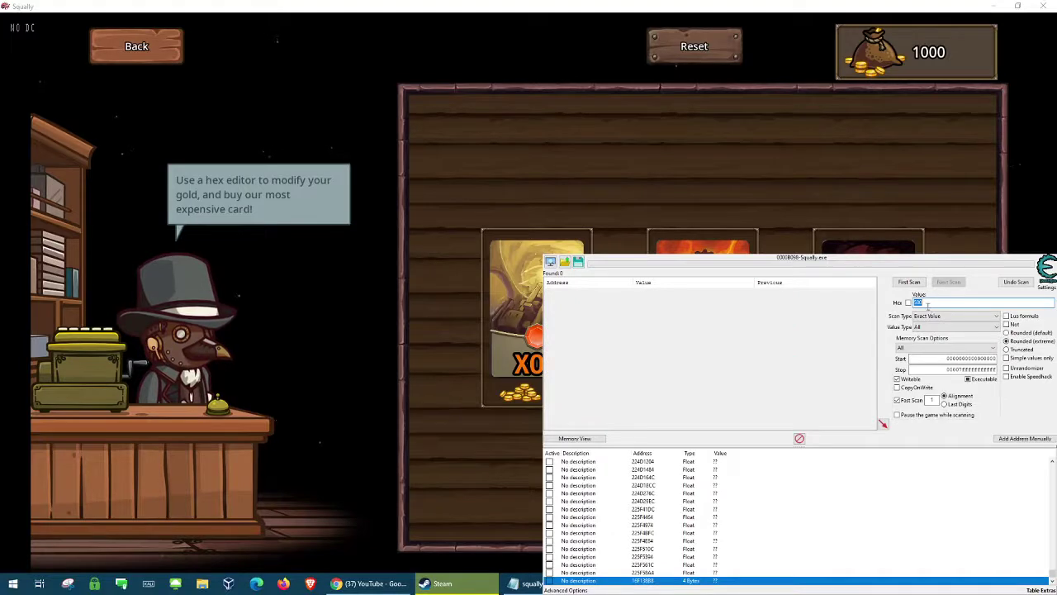
text(1000)
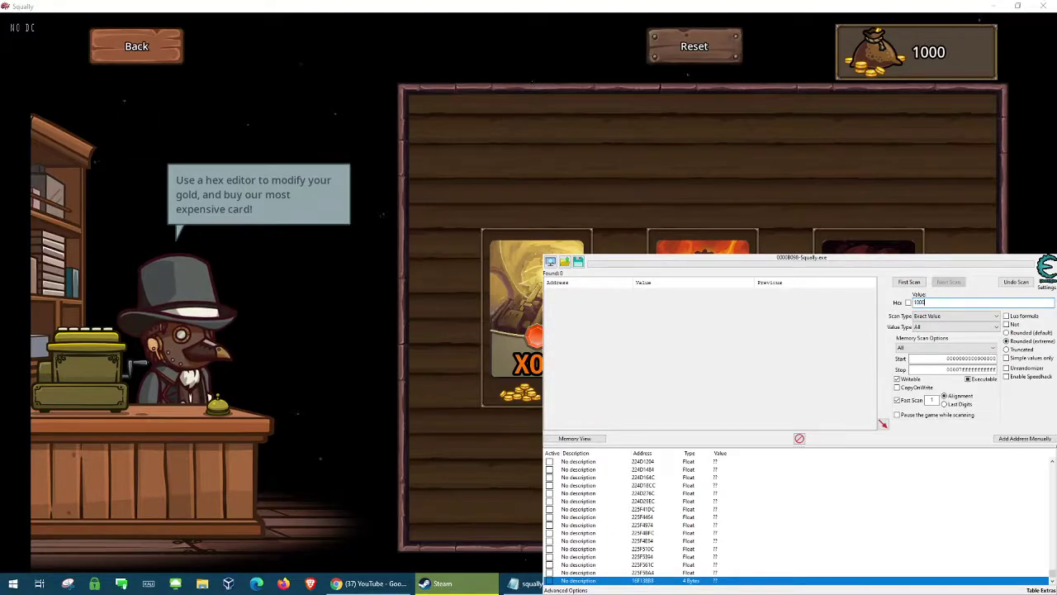
click(909, 281)
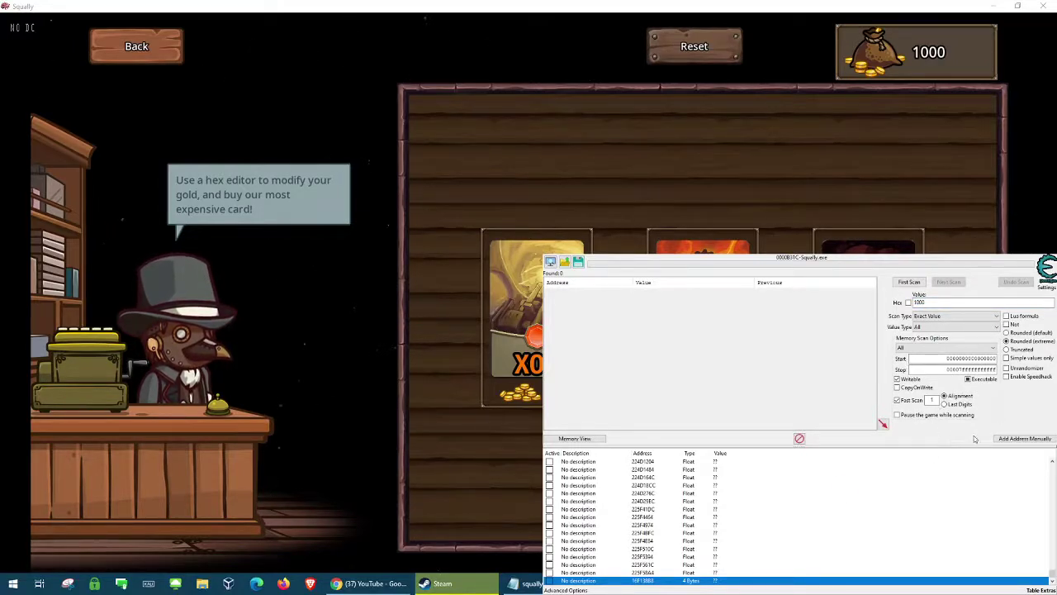
Delete every entry below PTR Squally Health from the address list.
scroll(744, 501, up, 10)
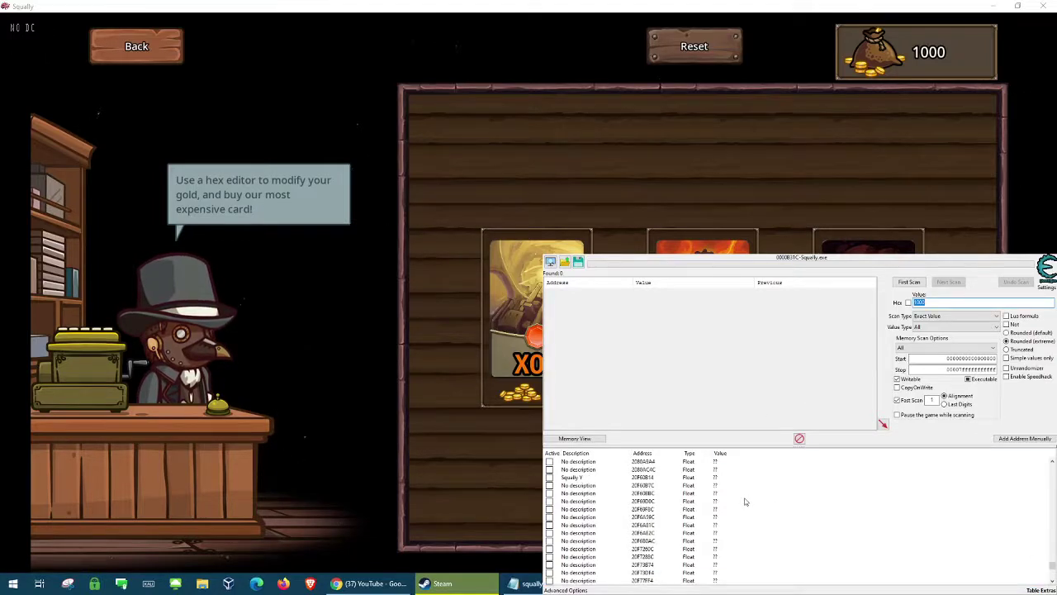
mouse_move(1052, 544)
mouse_down()
mouse_move(1054, 449)
mouse_move(1052, 573)
mouse_up()
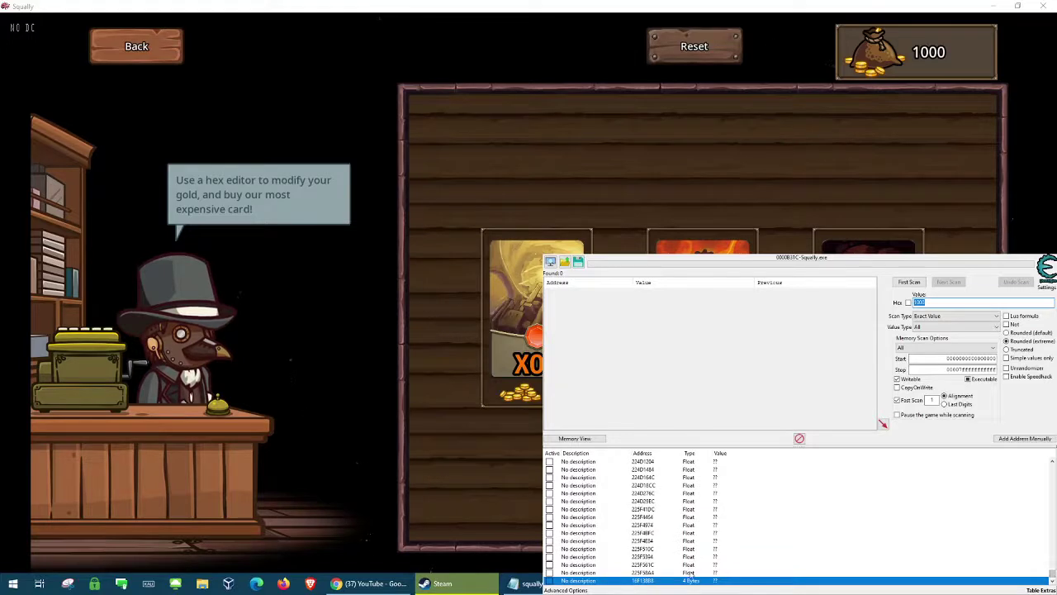
scroll(696, 553, up, 10)
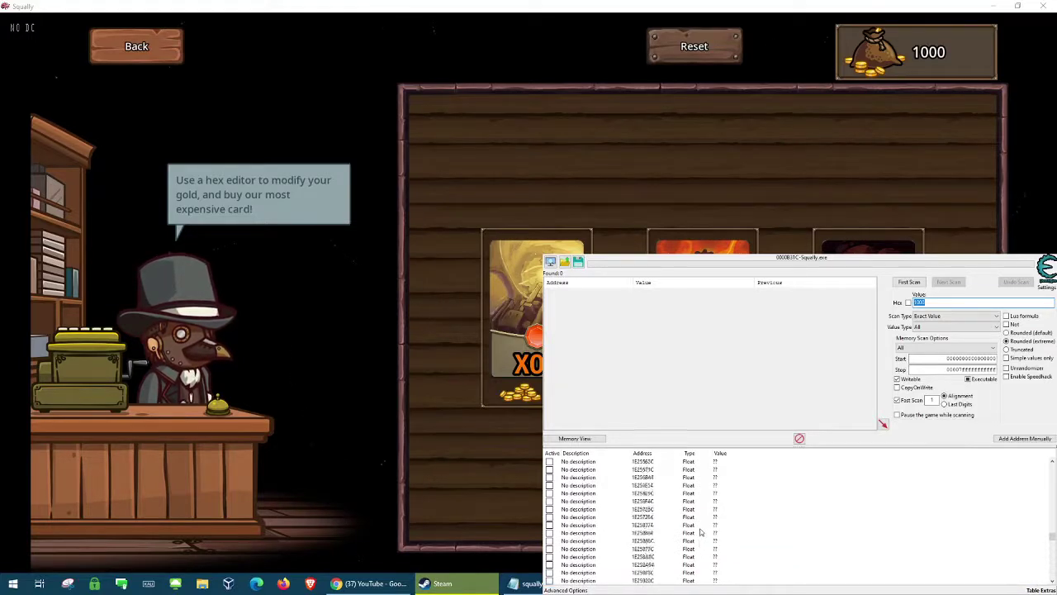
scroll(700, 531, up, 5)
scroll(700, 529, up, 5)
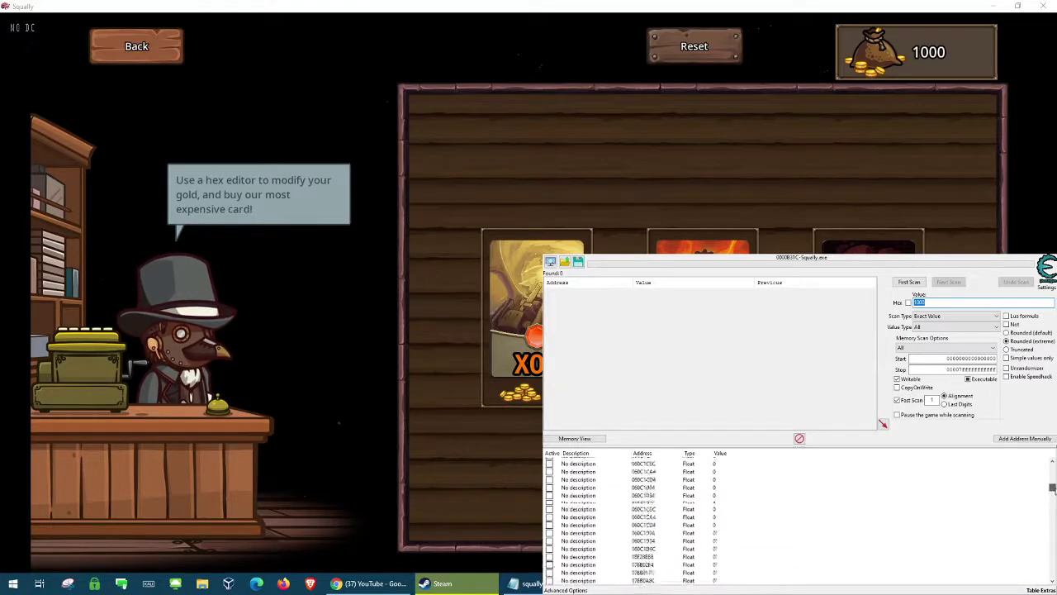
shift+click(702, 469)
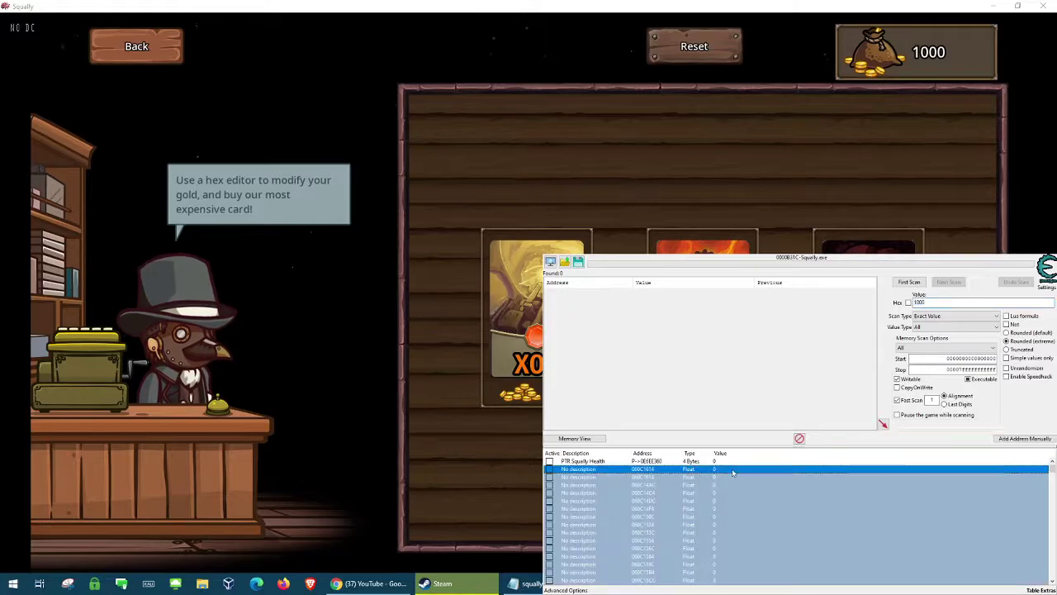
key(Delete)
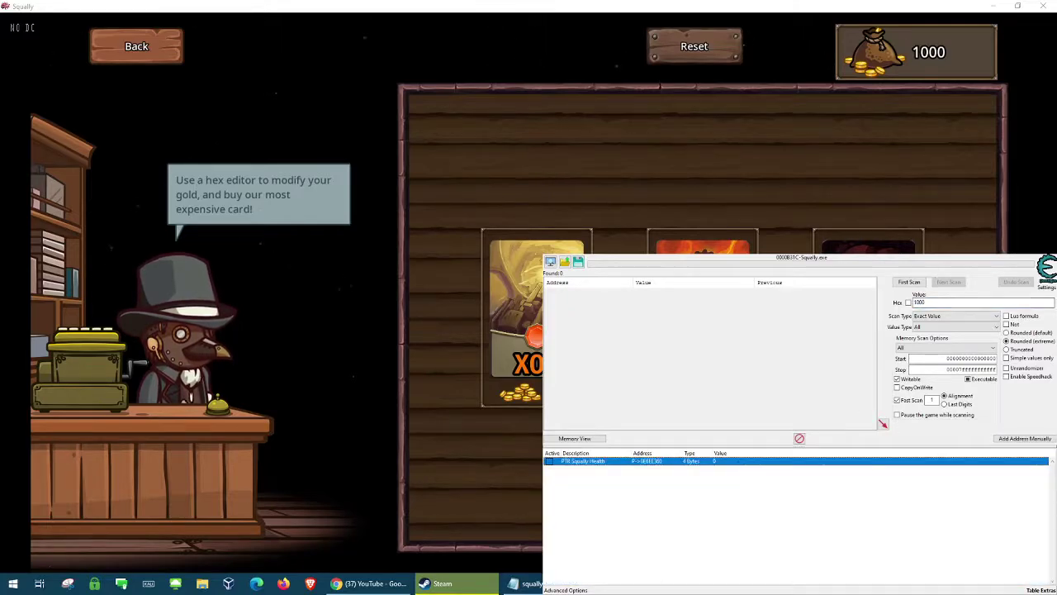
Run a first scan for the exact value 1000, then set the scan type to Decreased value.
mouse_move(1003, 239)
mouse_down()
mouse_move(1027, 66)
mouse_move(672, 66)
mouse_up()
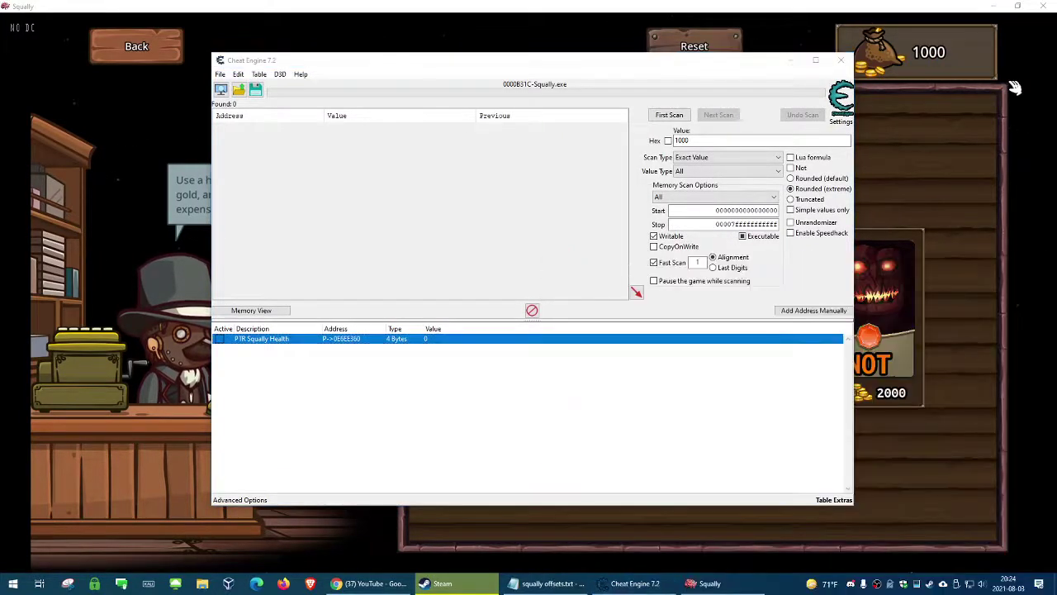
click(641, 68)
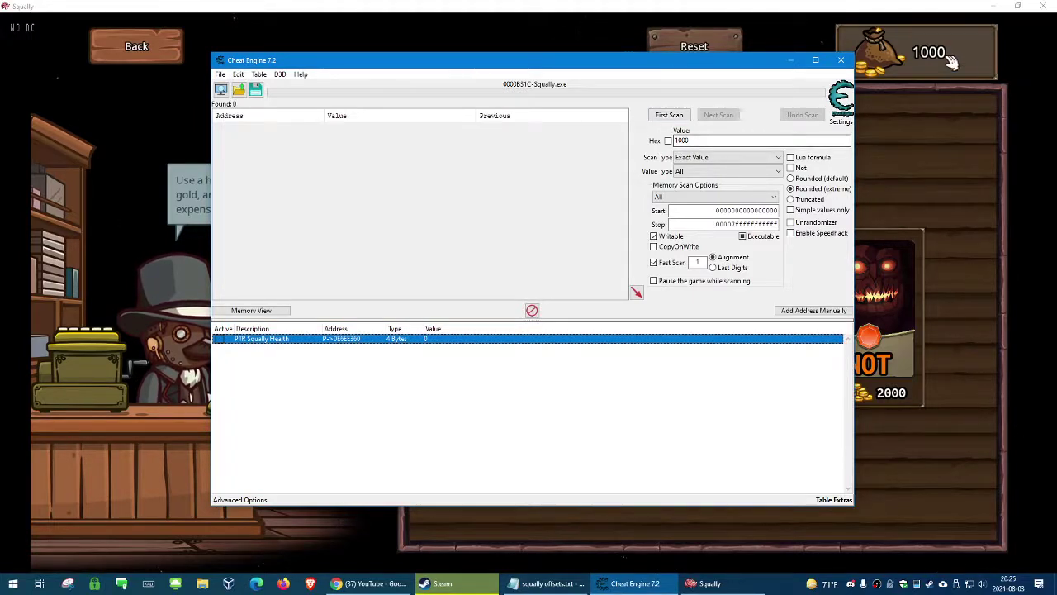
click(684, 117)
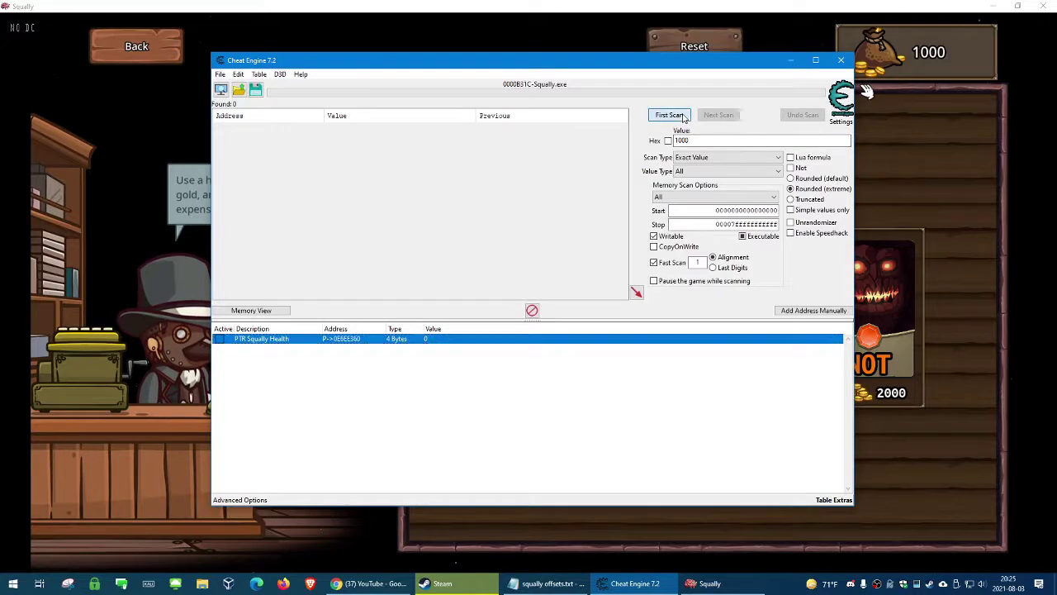
click(730, 160)
click(724, 219)
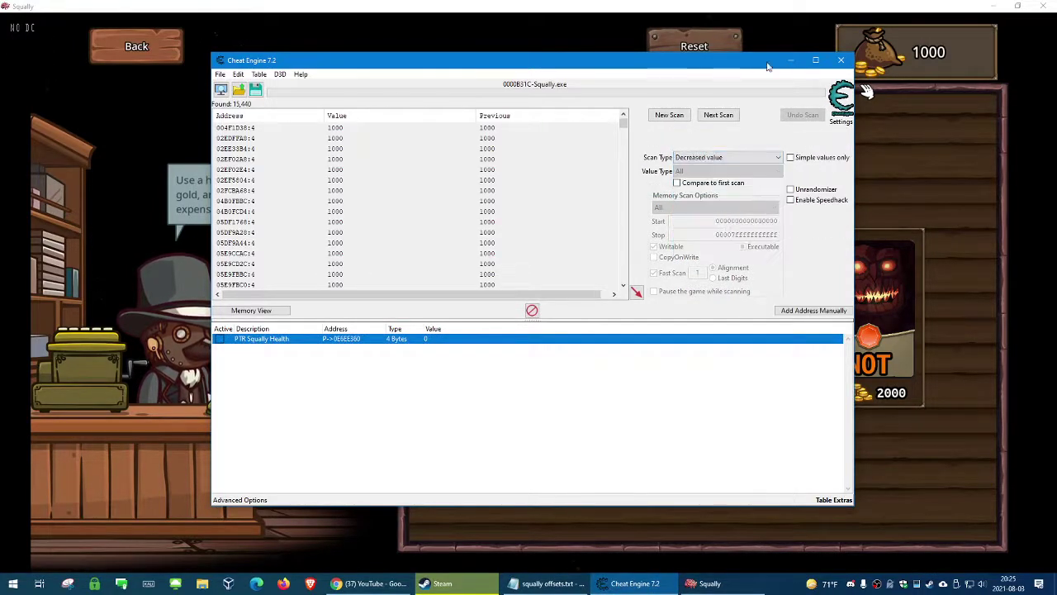
Buy the XOR card in the game and rescan for decreased values compared to the first scan.
click(693, 41)
click(565, 332)
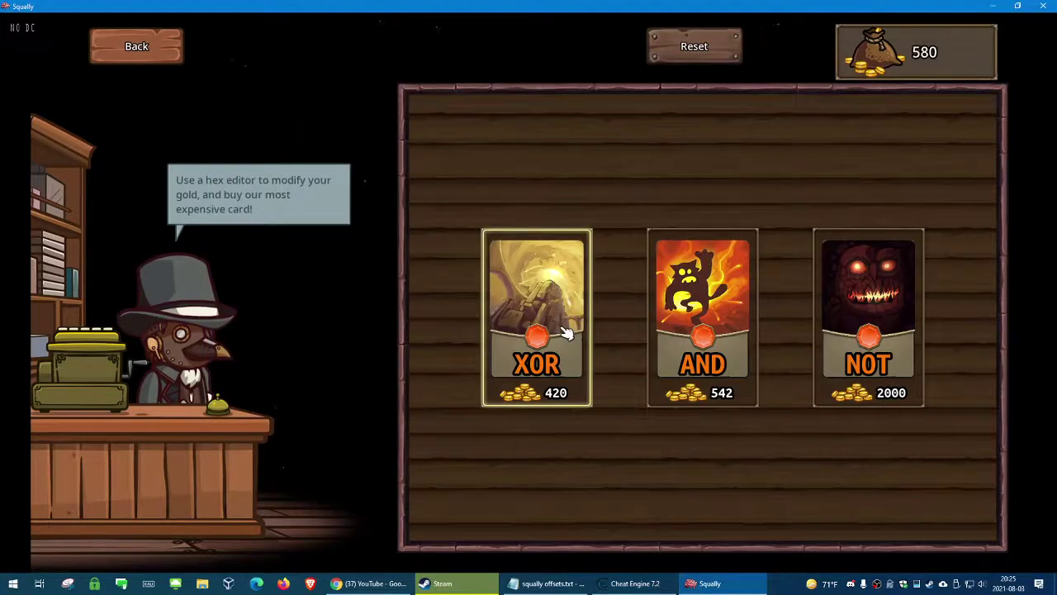
click(628, 584)
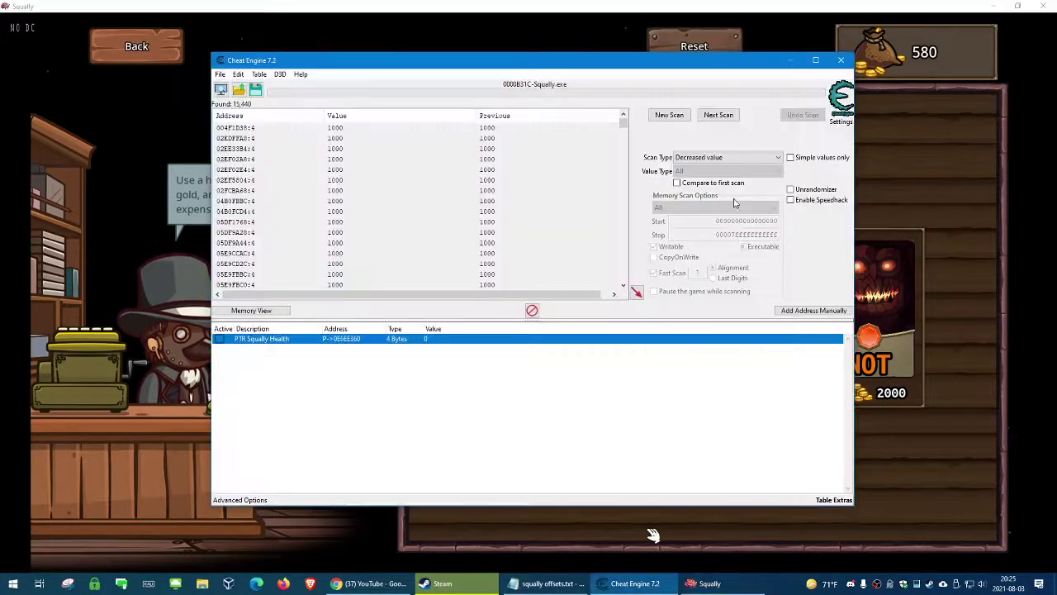
click(717, 116)
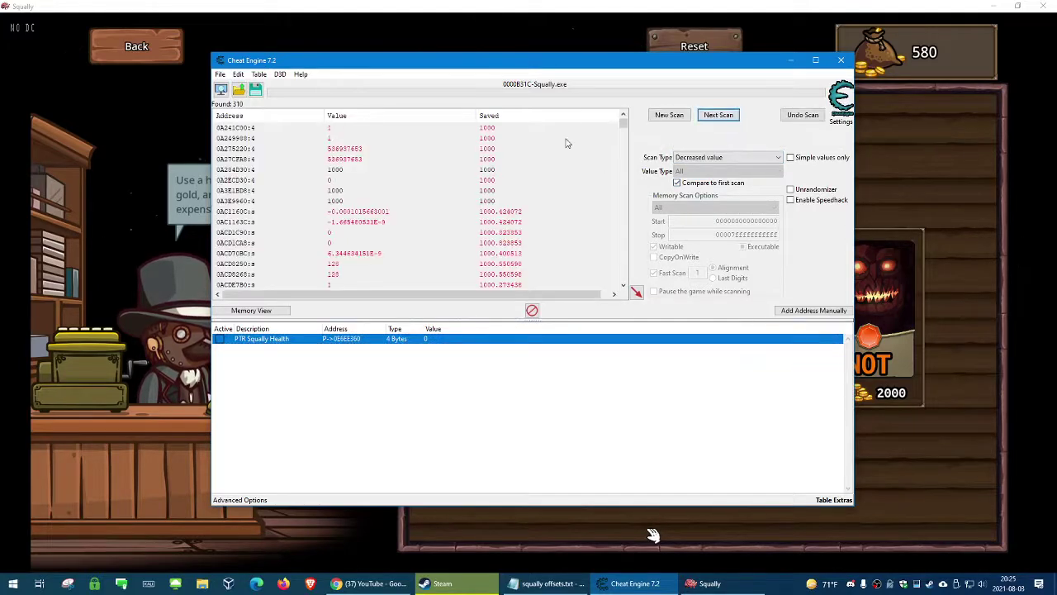
Add the found address 0E6F0F20, which holds the current gold amount, to the address list and set its value to 2000.
drag(623, 128, 623, 278)
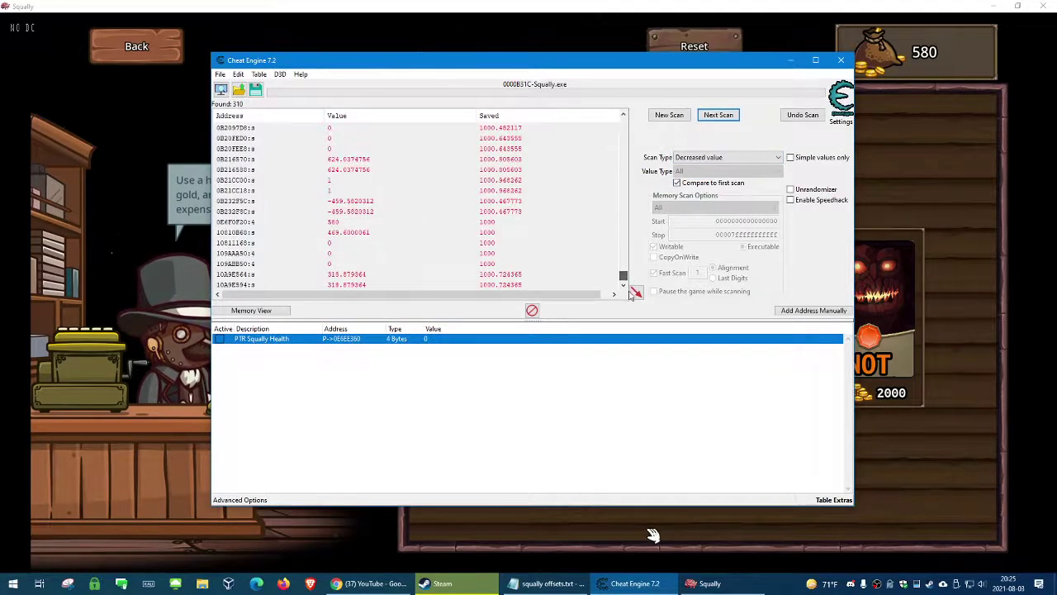
double_click(357, 223)
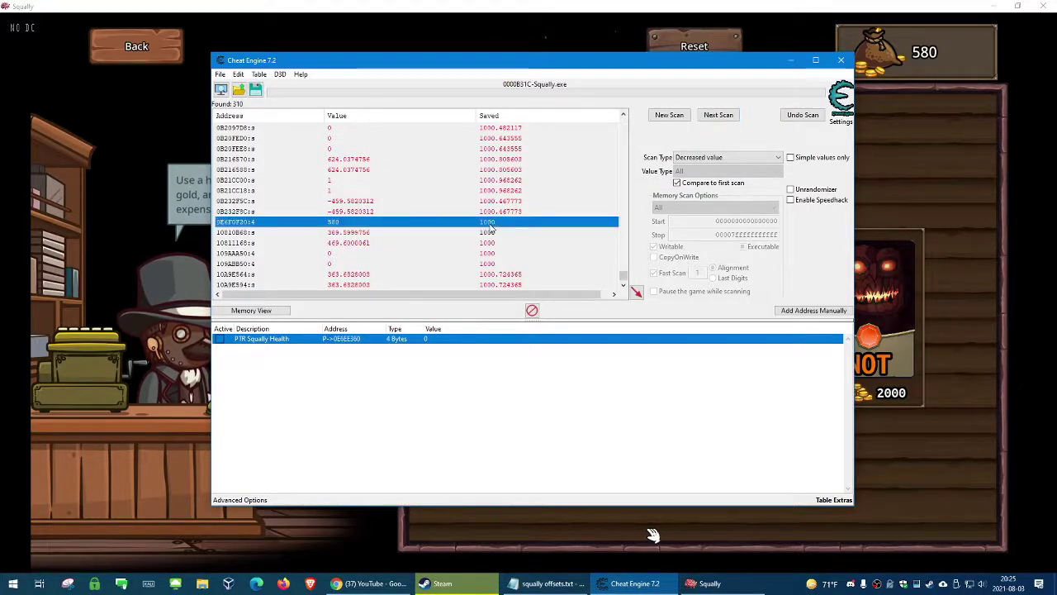
double_click(429, 349)
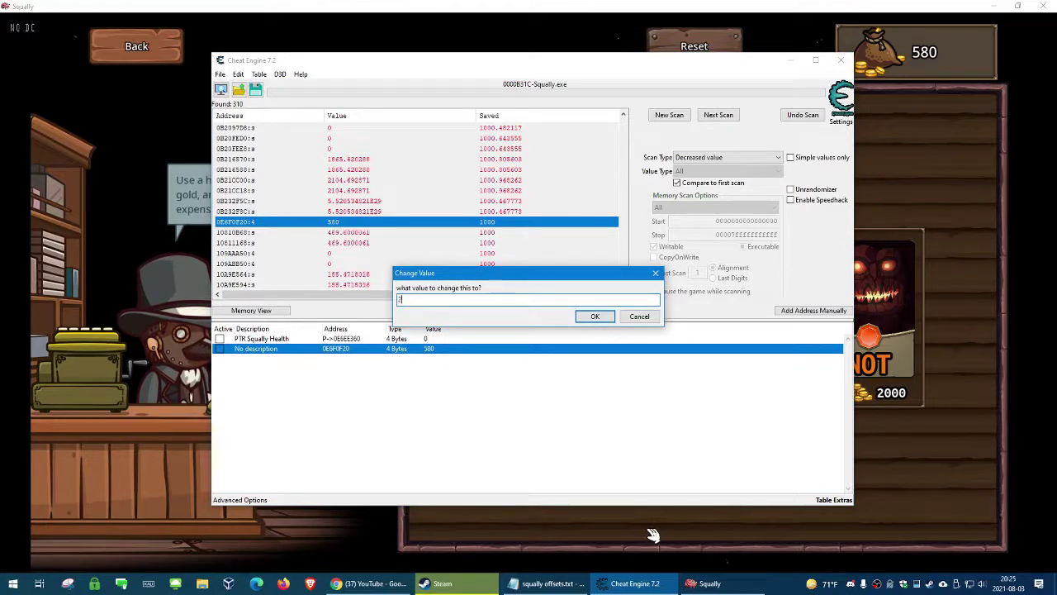
text(2000)
key(Return)
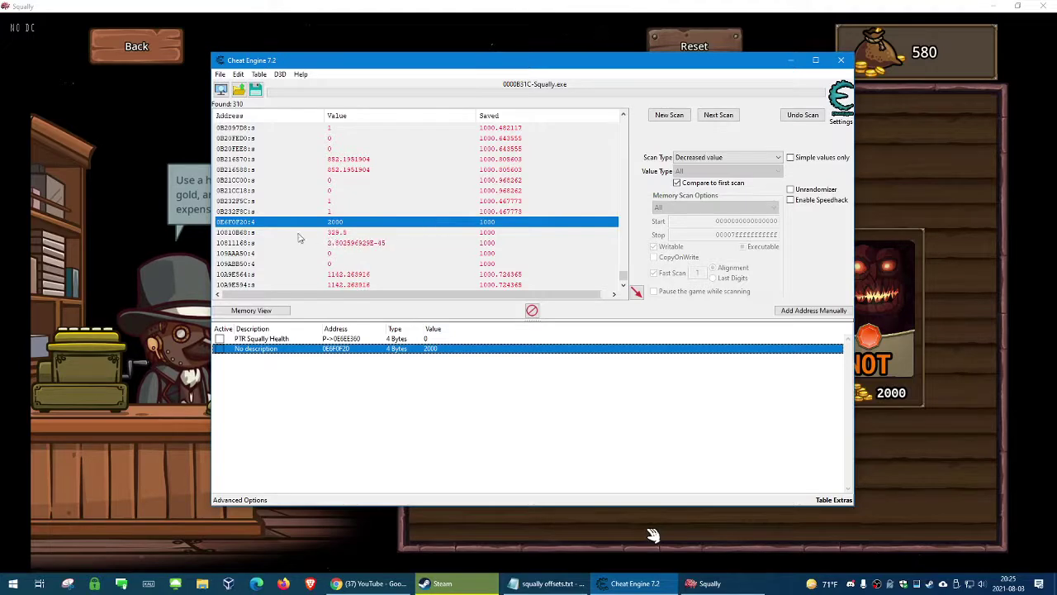
Start finding out what writes to address 0E6F0F20, allowing the debugger to attach to the process.
click(340, 231)
click(340, 222)
right_click(342, 222)
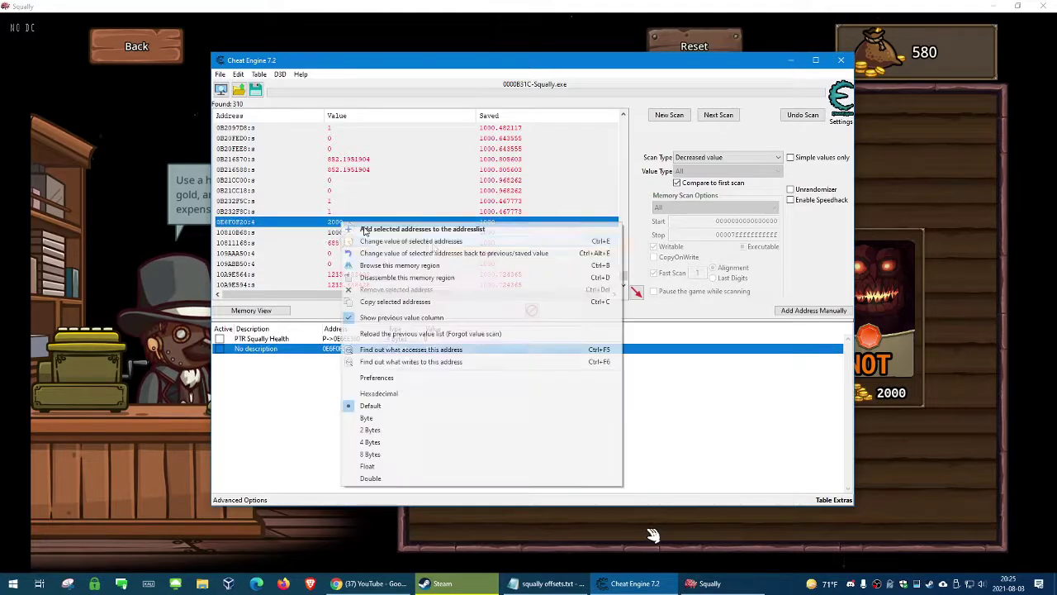
click(426, 363)
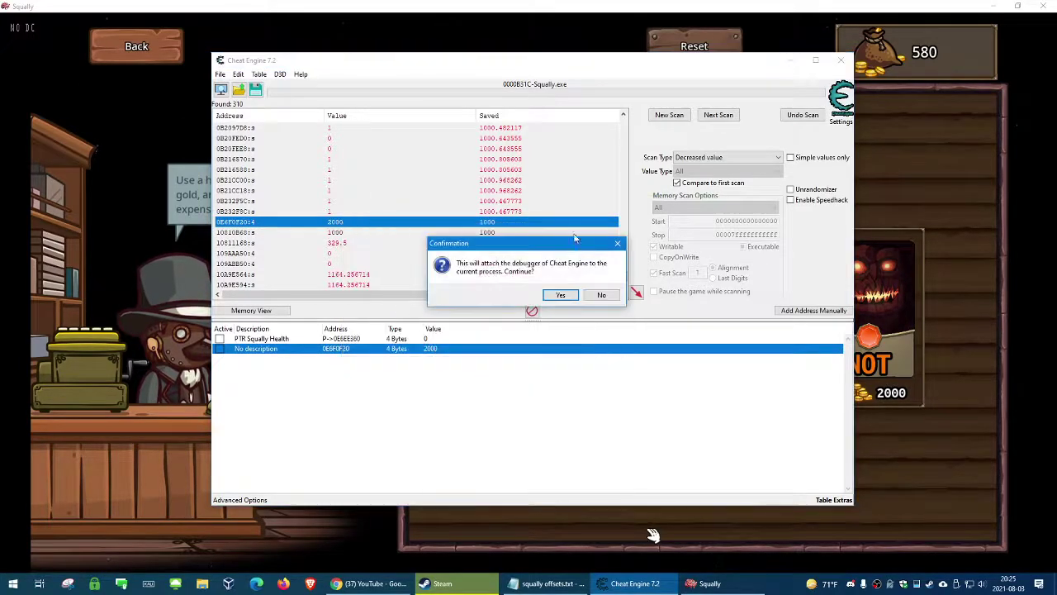
click(561, 294)
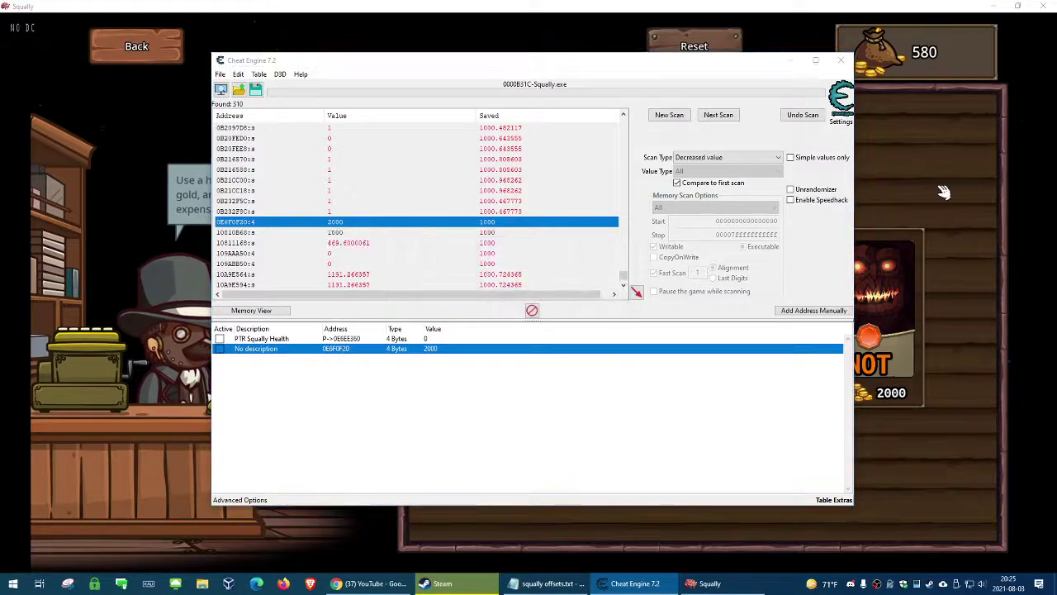
Reset the gold in the game shop and show the details of the captured mov [esi],eax write instruction.
click(692, 36)
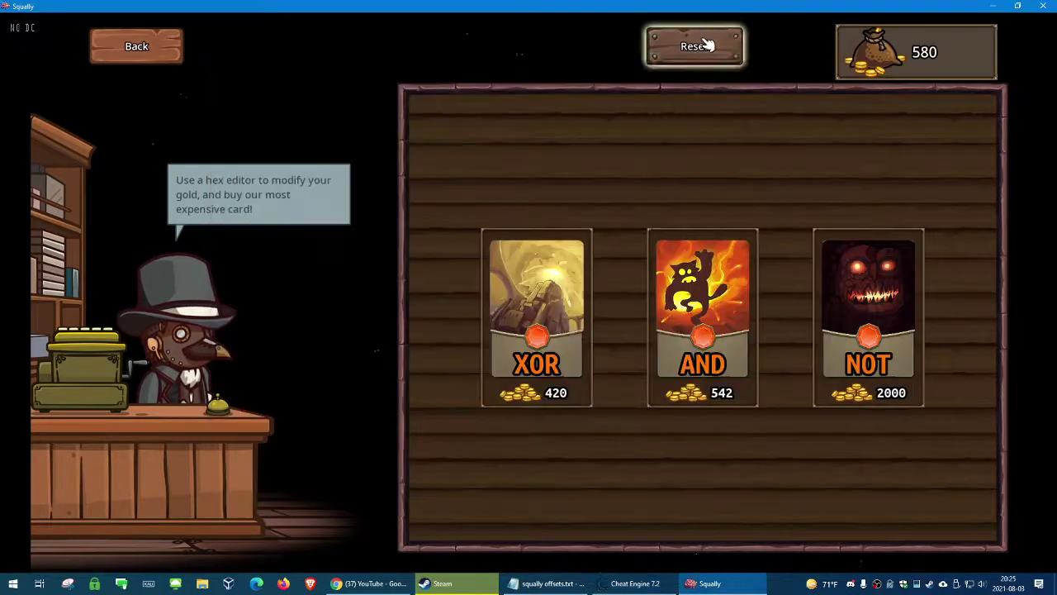
click(630, 574)
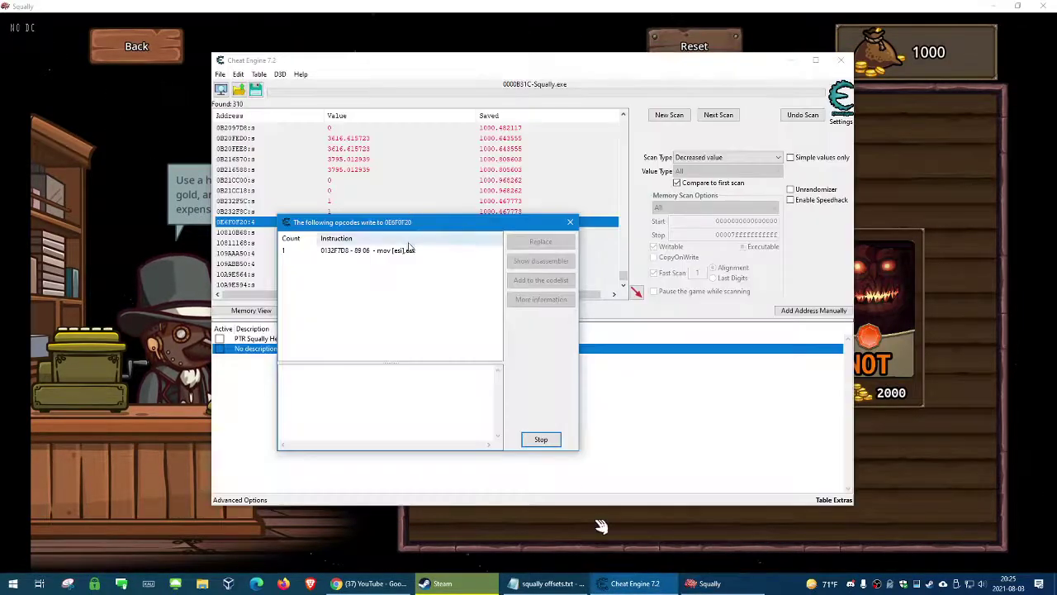
click(421, 248)
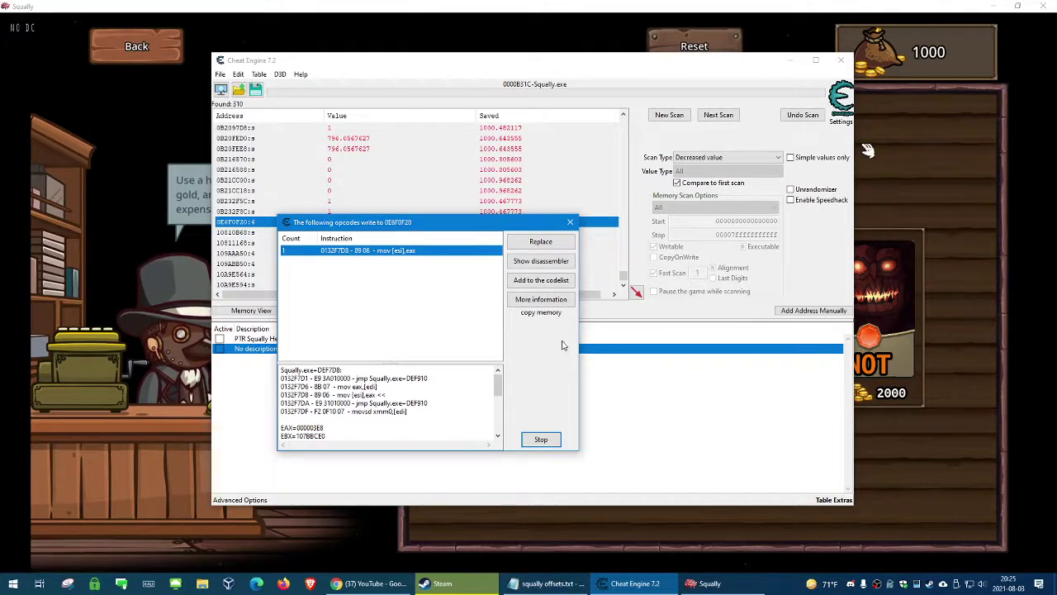
Show the extra info of the captured mov [esi],eax instruction and close the list of opcodes writing to 0E6F0F20.
drag(472, 223, 606, 221)
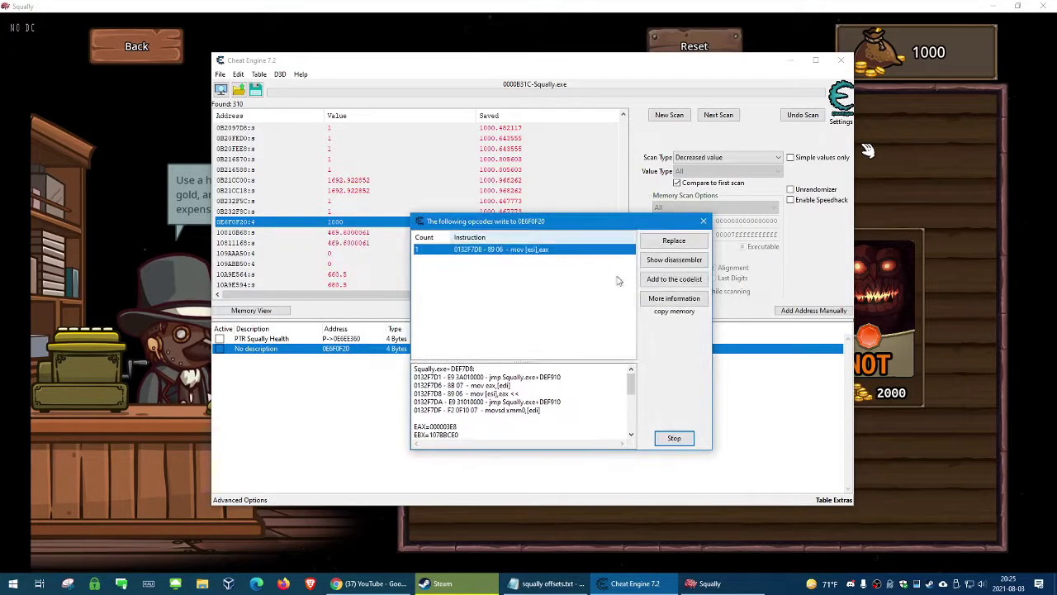
double_click(515, 250)
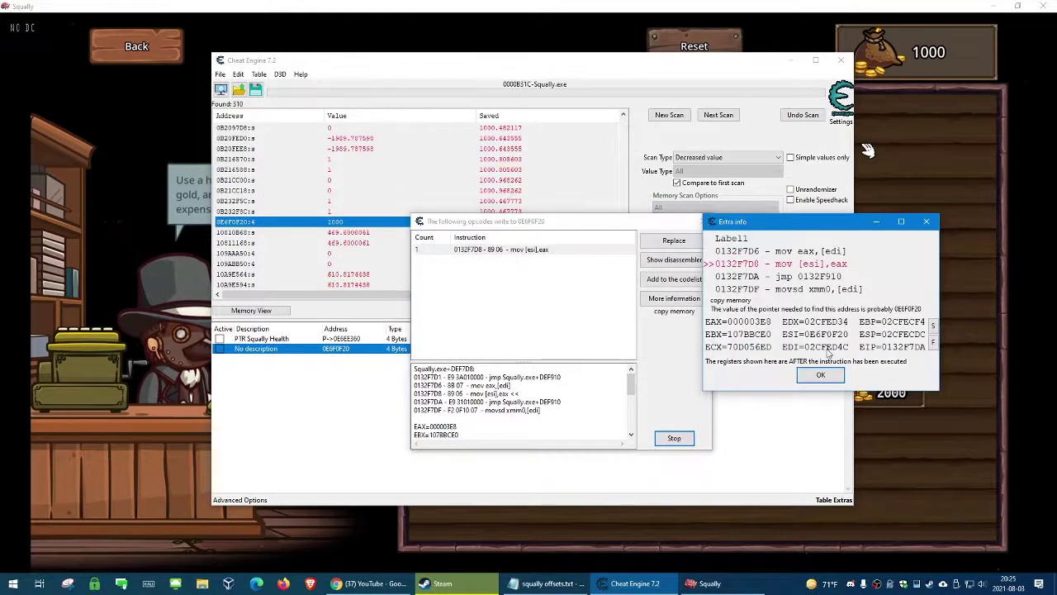
click(820, 375)
click(674, 279)
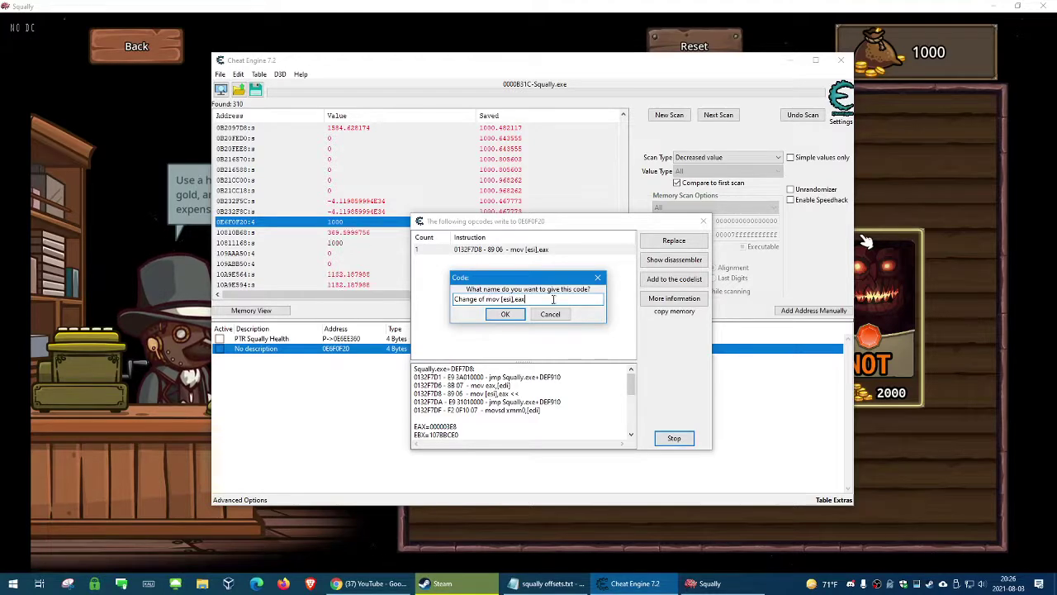
click(600, 278)
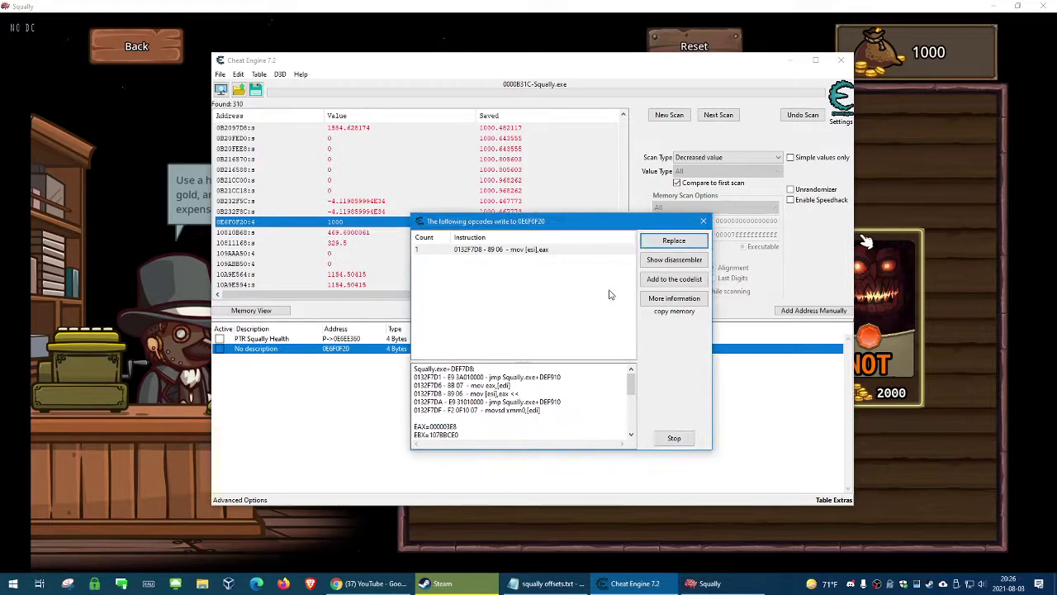
click(673, 299)
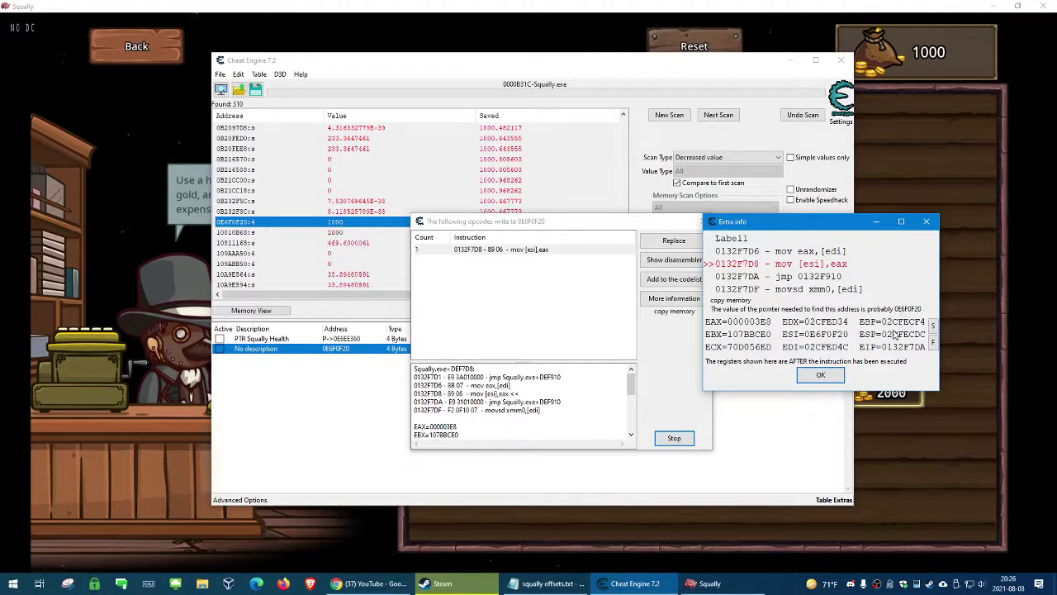
drag(814, 227, 903, 222)
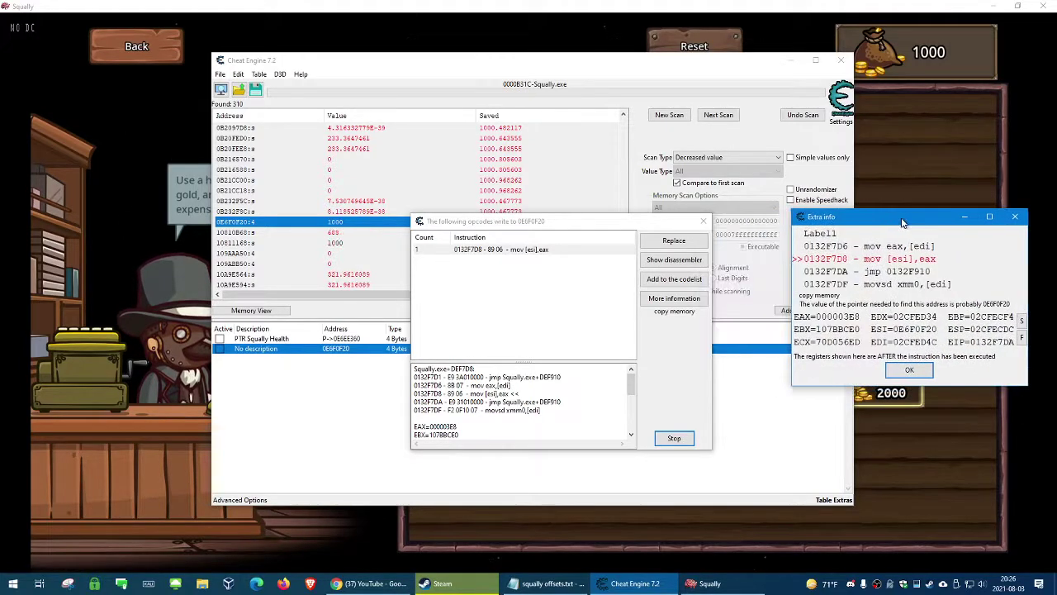
click(744, 363)
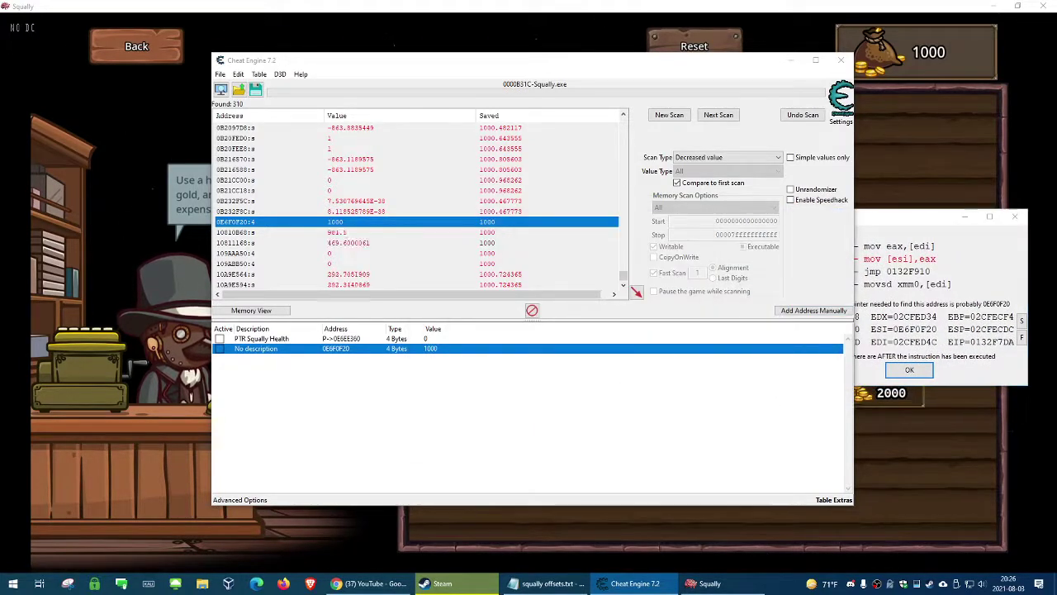
Manually add address 0E6F0F20 to the address list as a 4 Bytes entry without a pointer.
double_click(704, 391)
drag(549, 267, 381, 266)
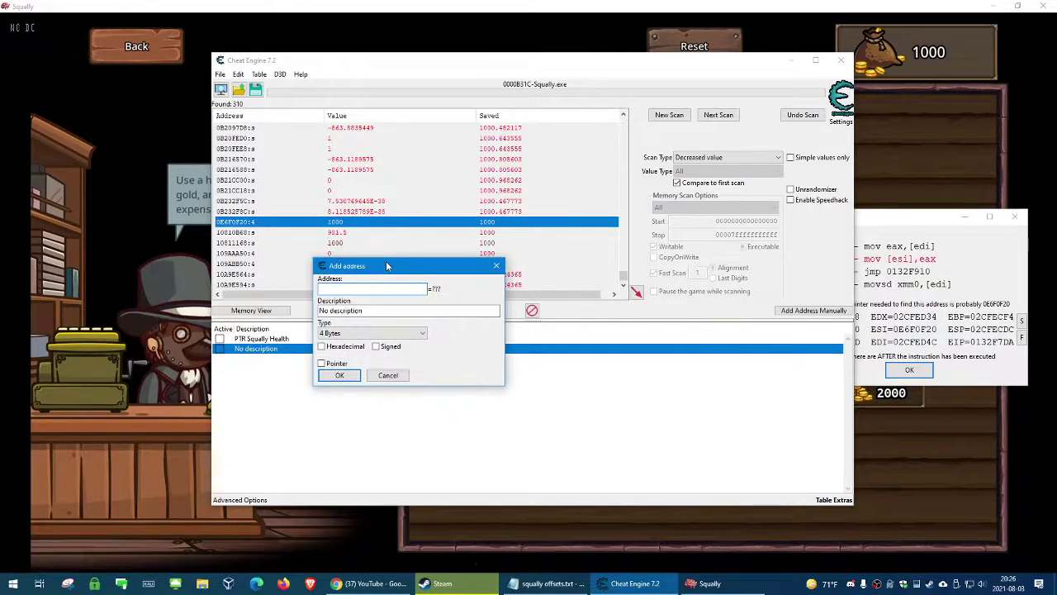
text(0E6)
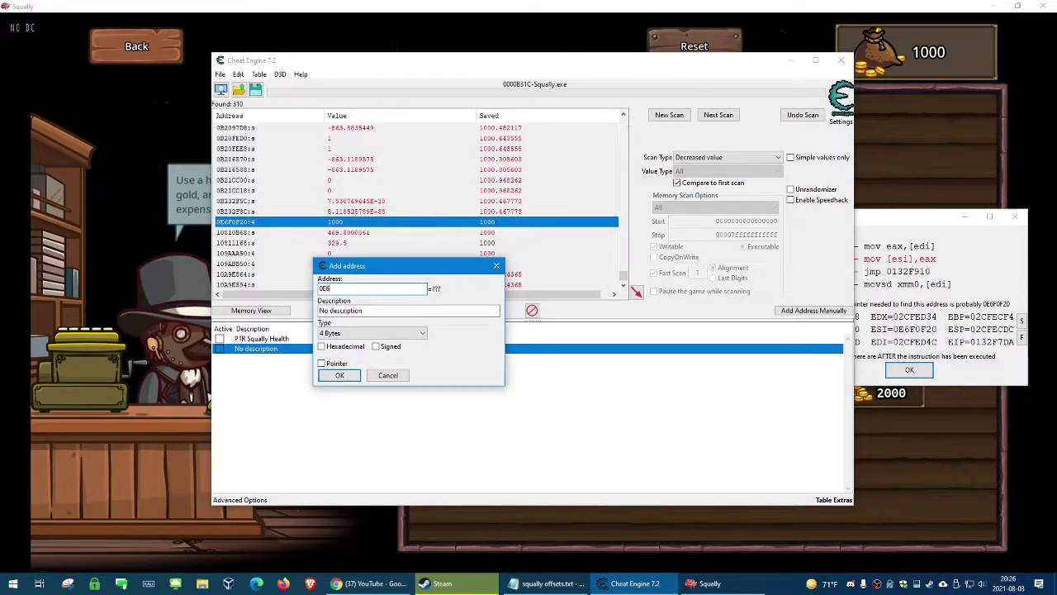
text(F0)
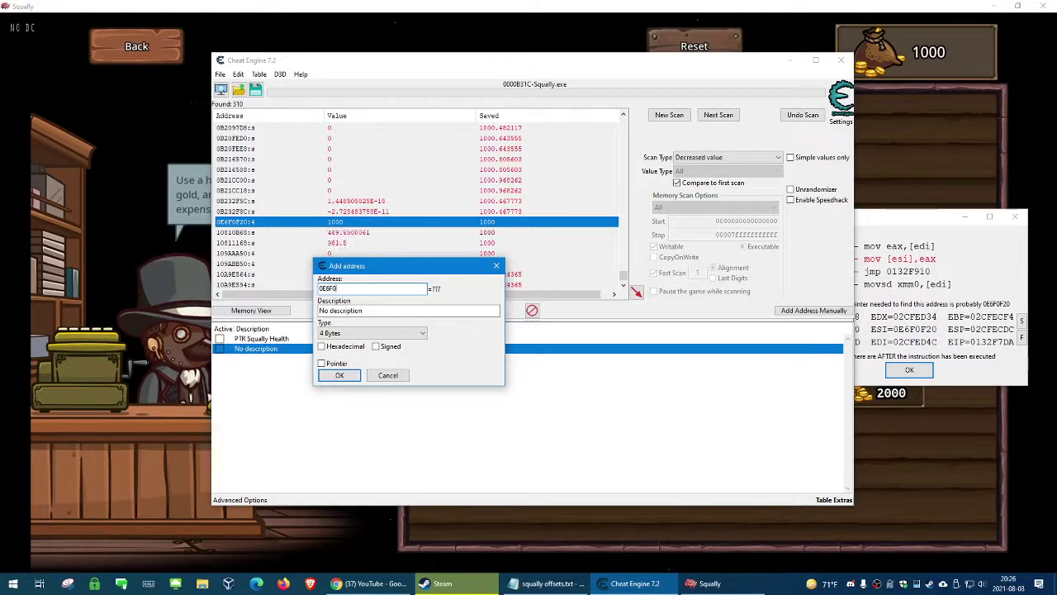
text(F20)
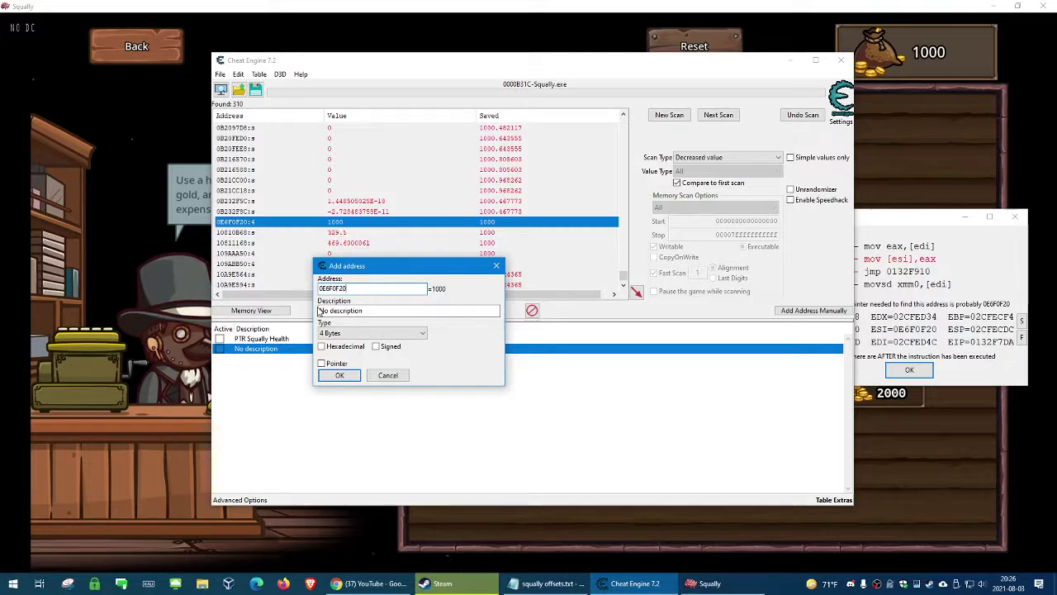
click(321, 364)
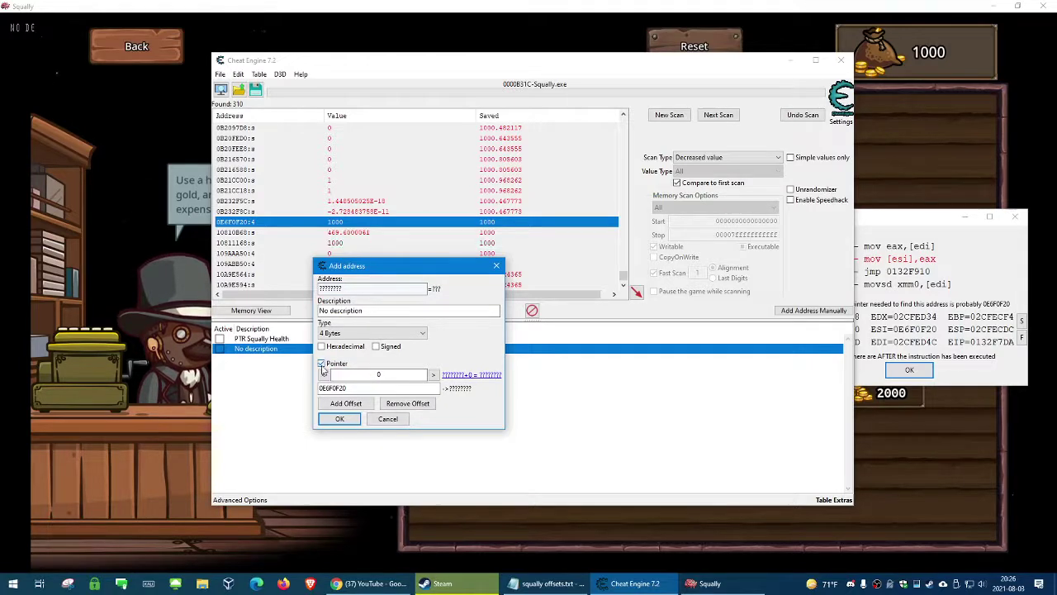
click(322, 364)
click(338, 372)
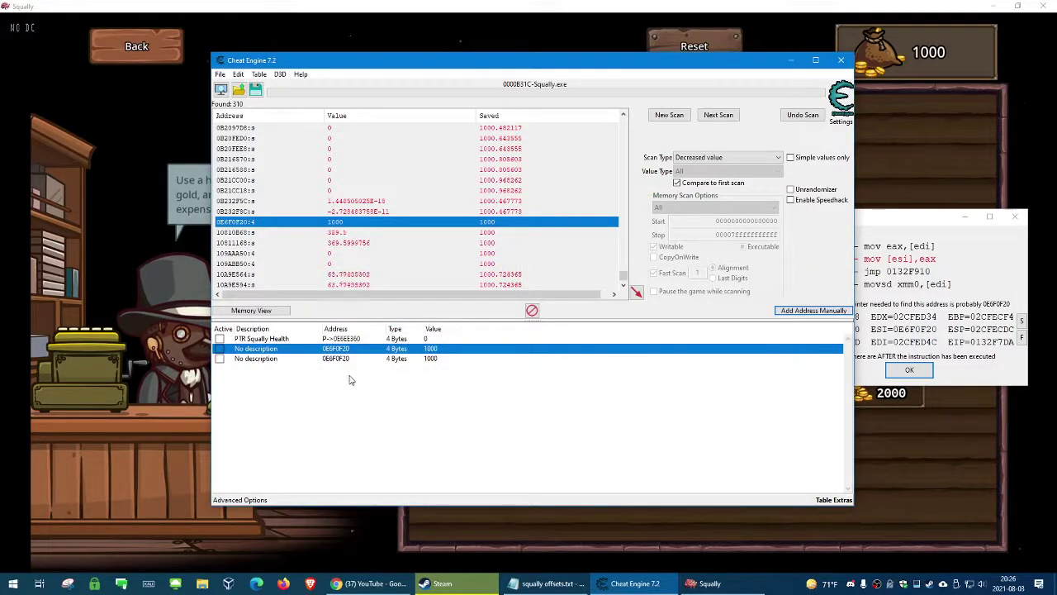
Delete the duplicate 0E6F0F20 entry from the address list.
click(338, 358)
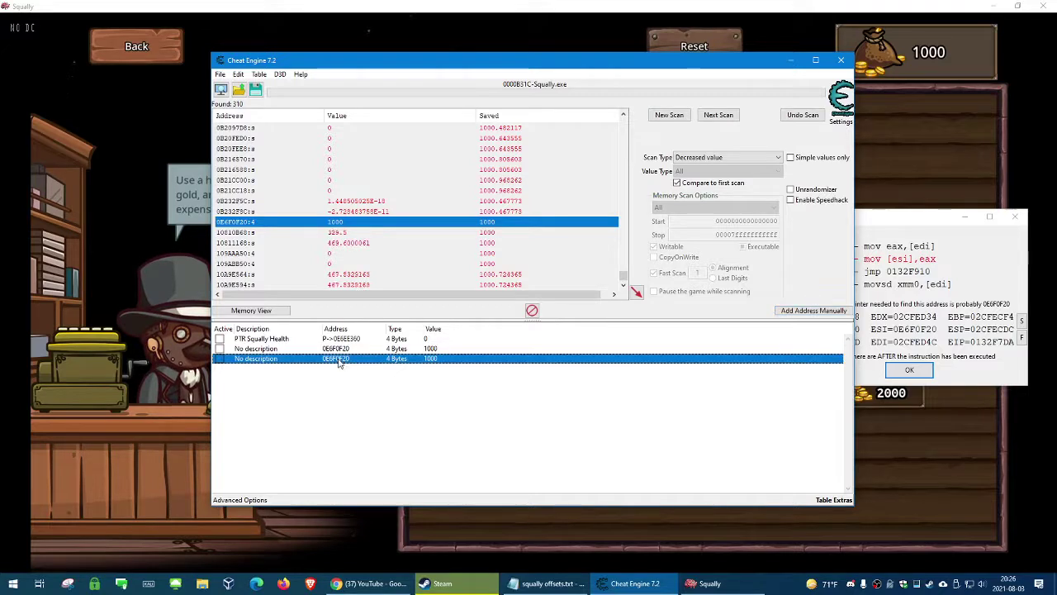
key(Delete)
click(558, 294)
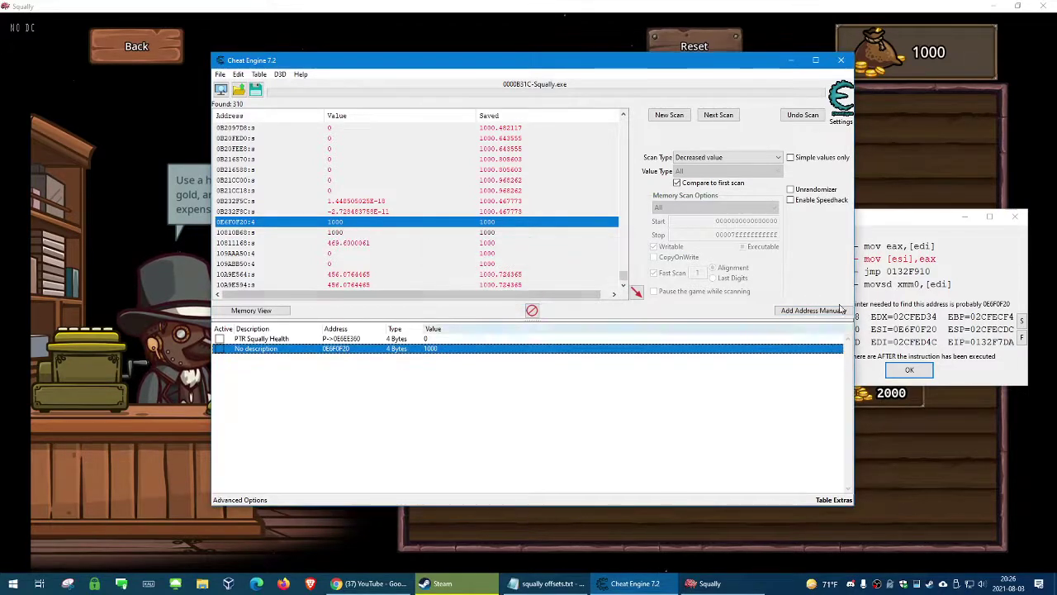
Examine the stack view from the write instruction's extra info, and close both windows.
click(961, 339)
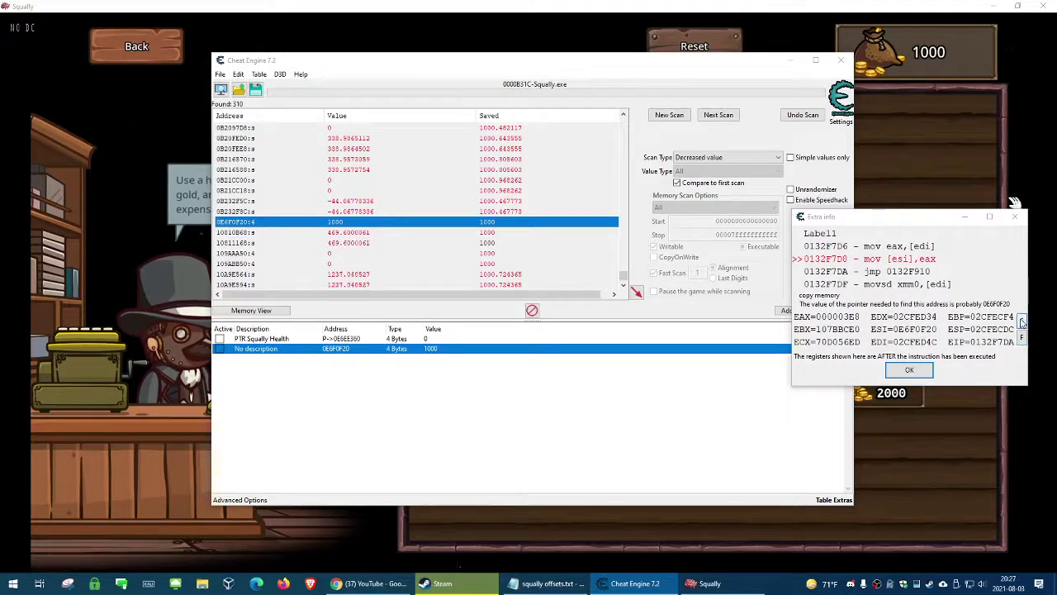
click(1021, 321)
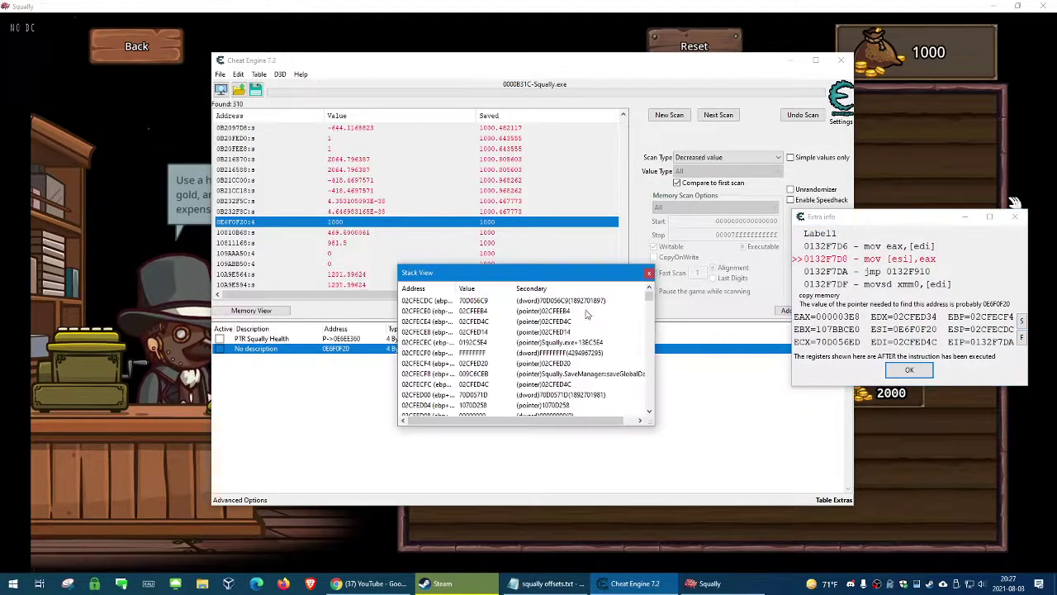
scroll(532, 322, down, 1)
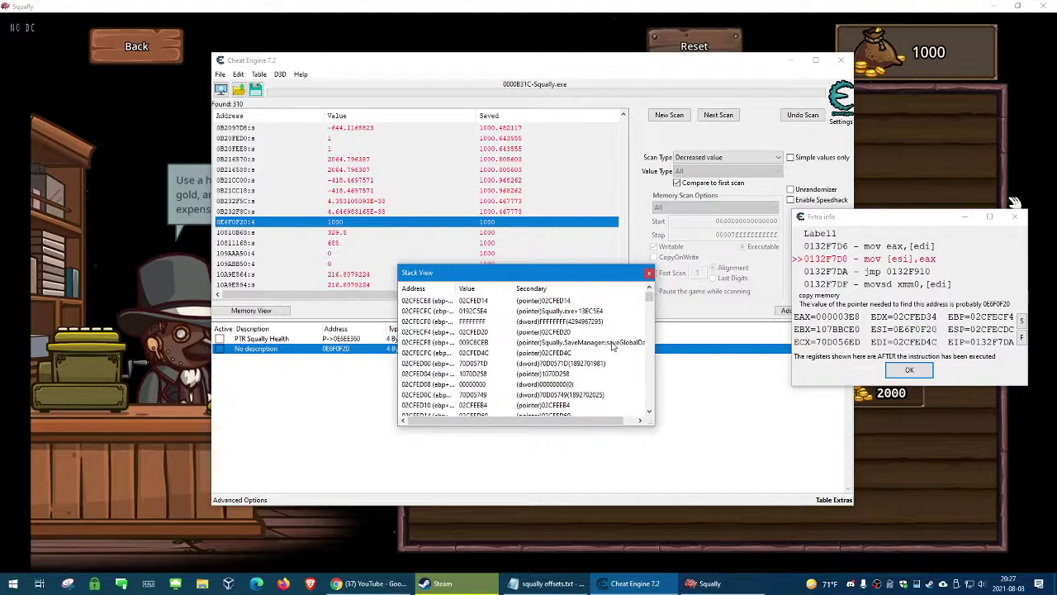
click(650, 274)
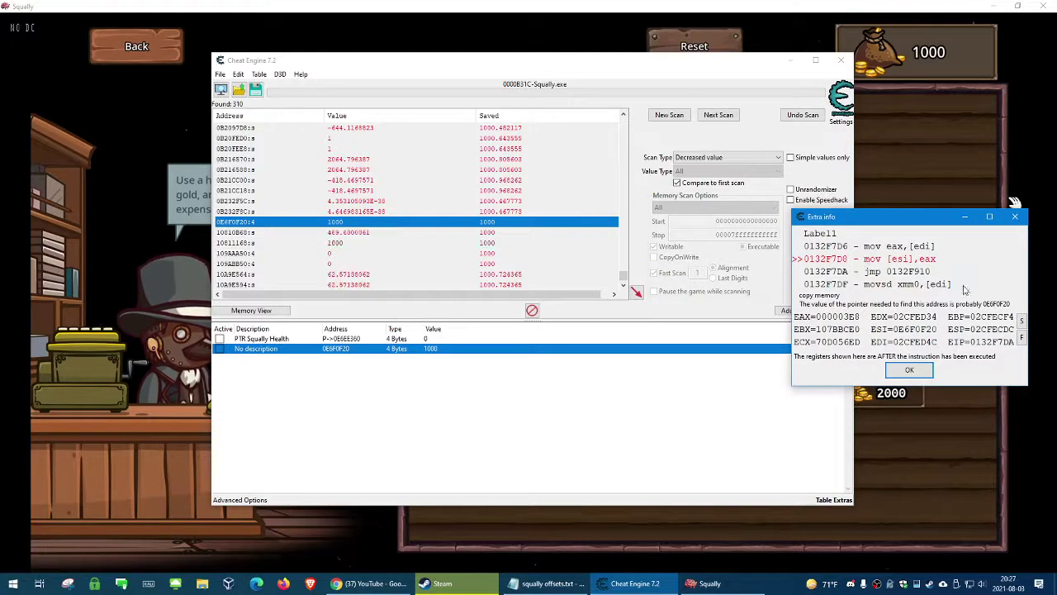
click(633, 583)
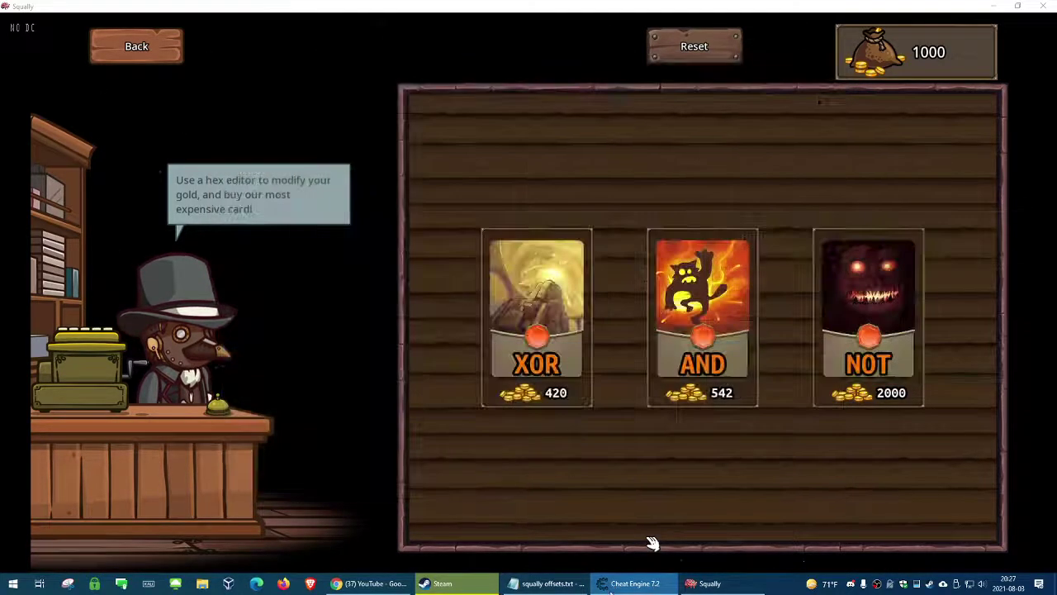
click(633, 583)
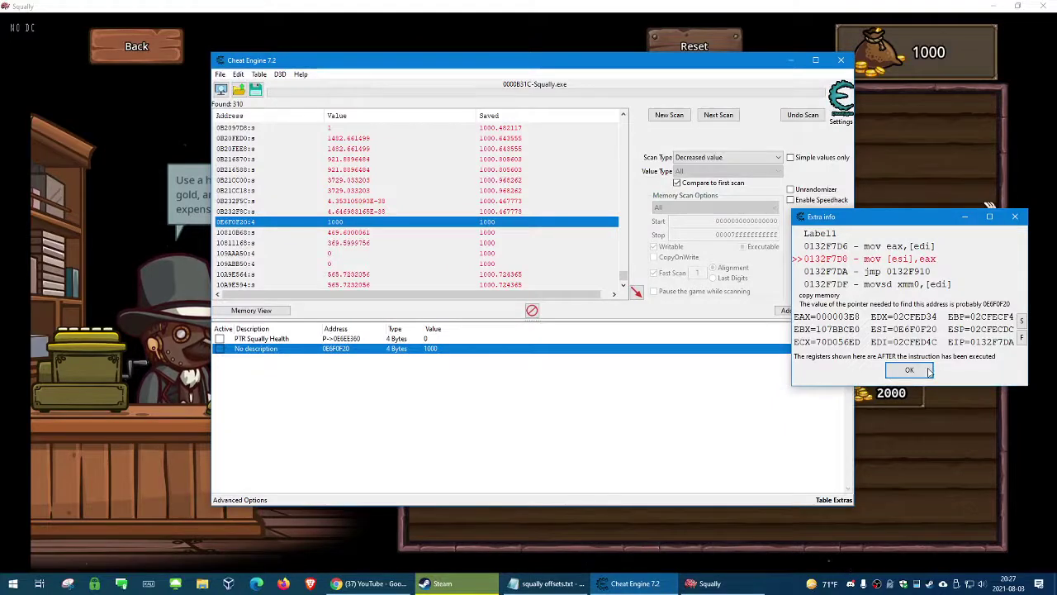
click(929, 372)
right_click(367, 356)
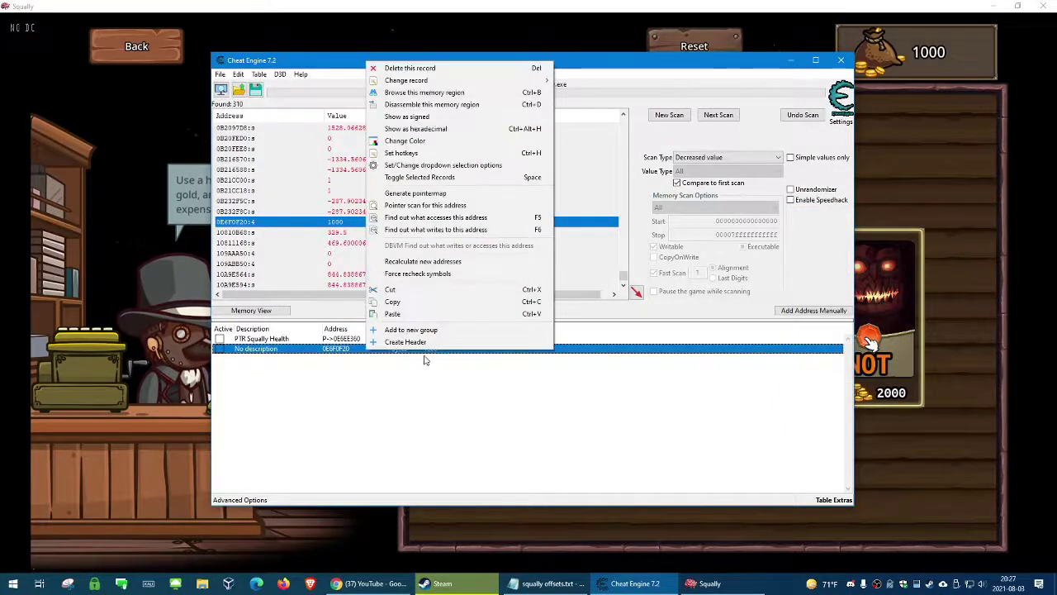
click(413, 246)
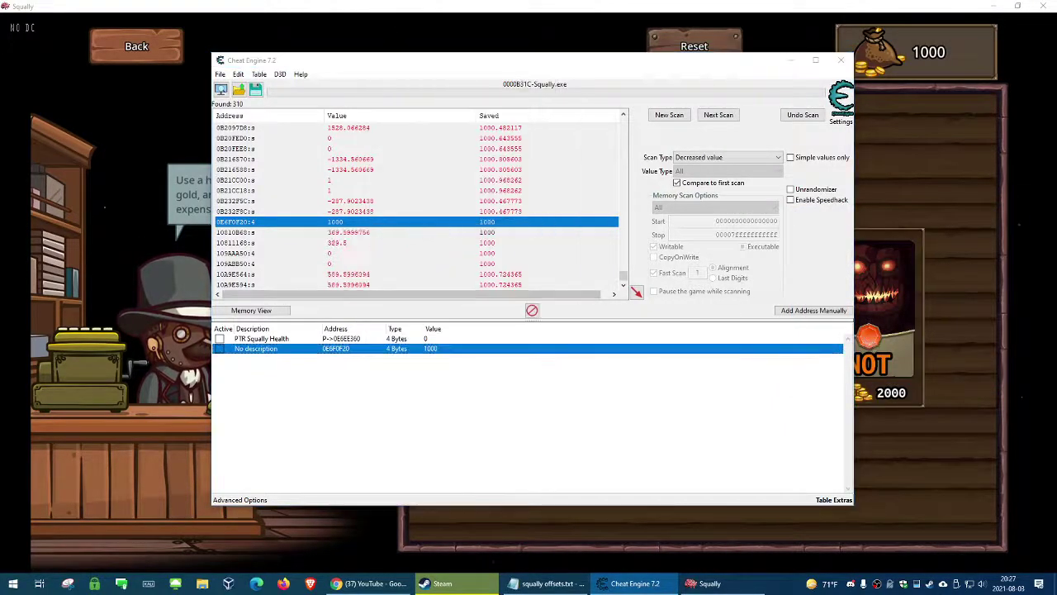
click(687, 238)
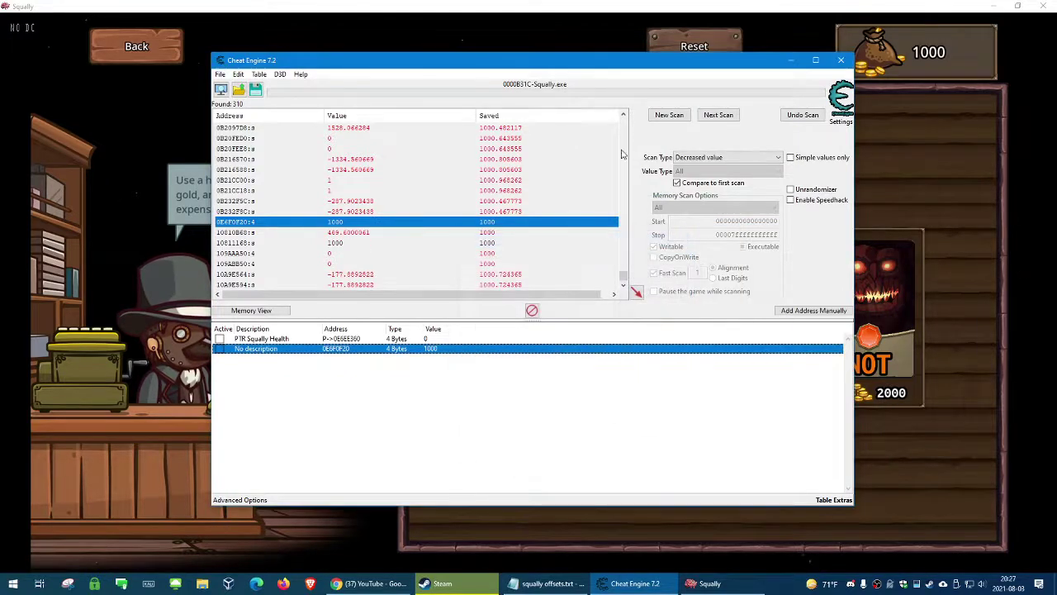
Find out what accesses address 0E6F0F20, reset the game shop, and select the captured mov eax,[edi] instruction.
right_click(323, 347)
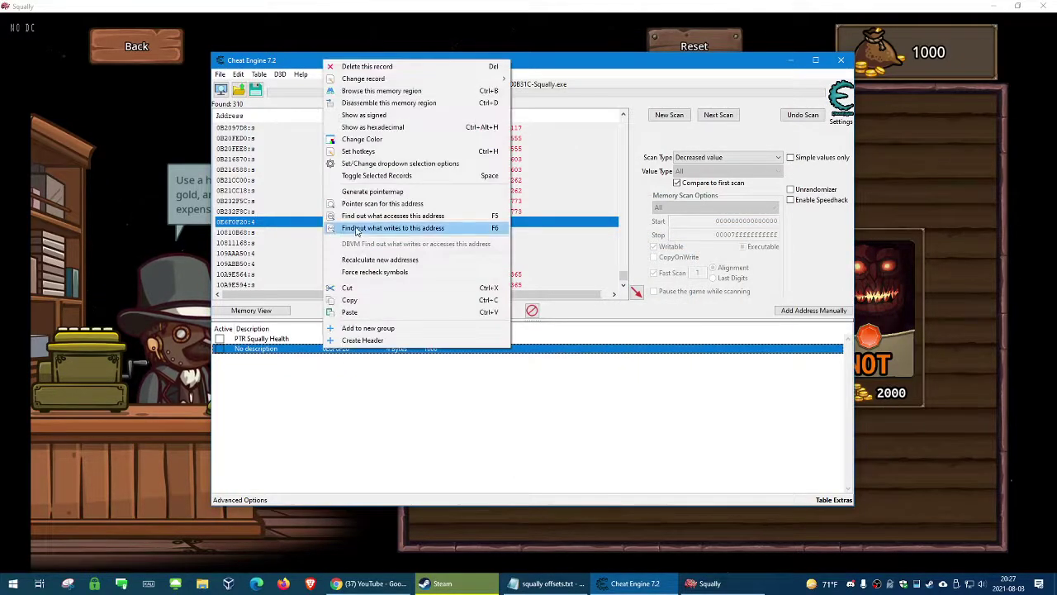
click(388, 216)
click(676, 47)
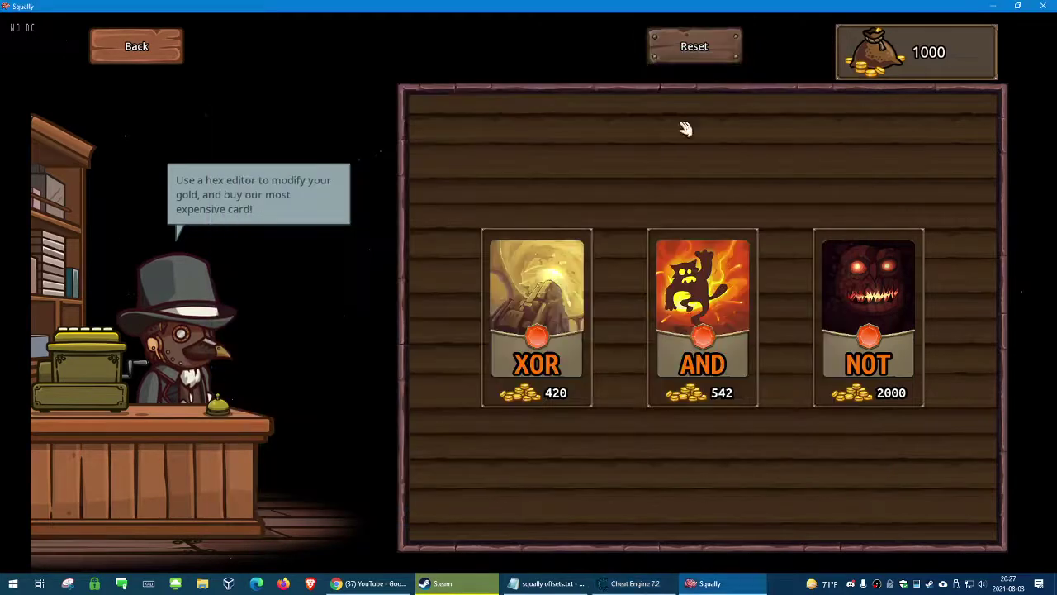
key(alt+Tab)
click(547, 267)
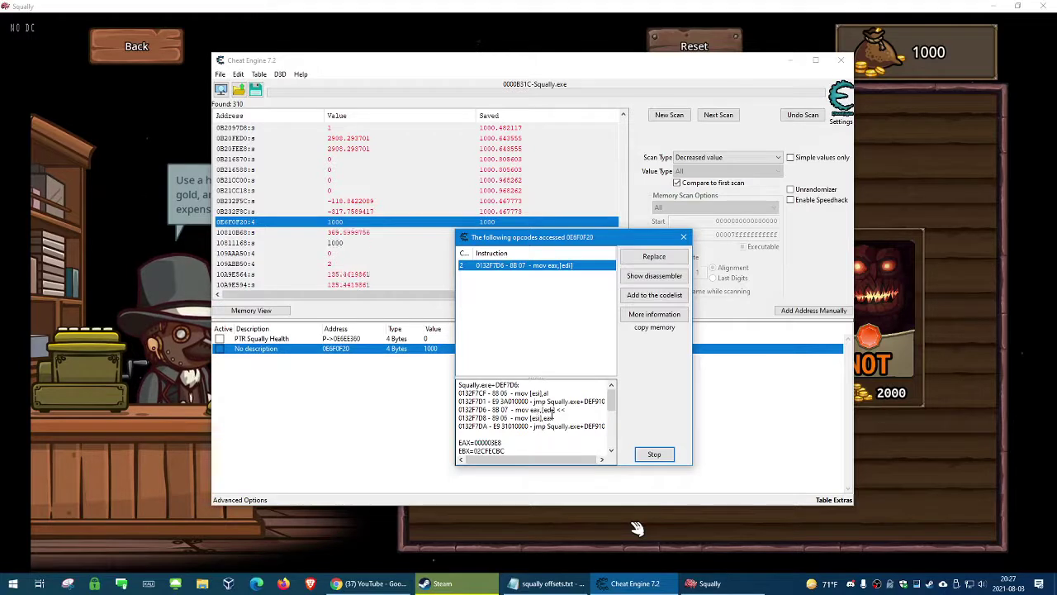
Copy the EDI register line from the mov eax,[edi] instruction's details and close the list of accessing opcodes.
scroll(533, 421, down, 3)
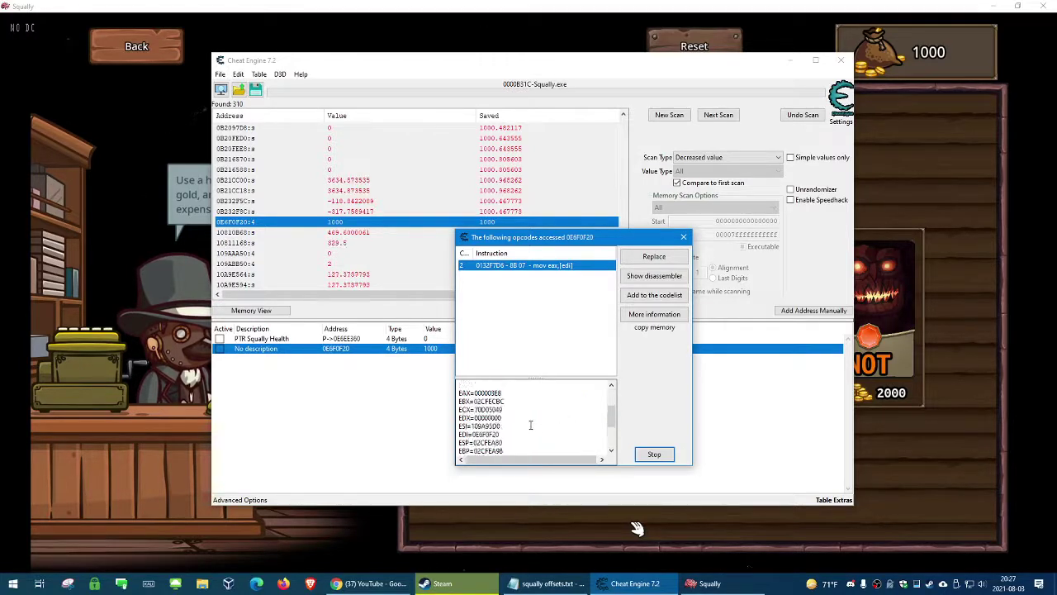
double_click(488, 434)
right_click(488, 434)
click(602, 465)
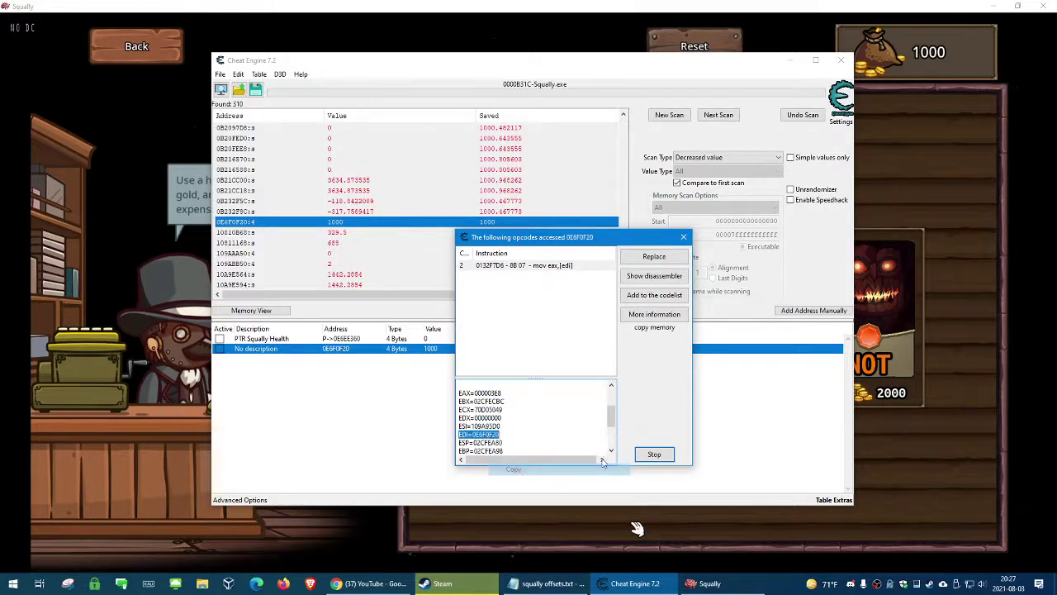
click(683, 237)
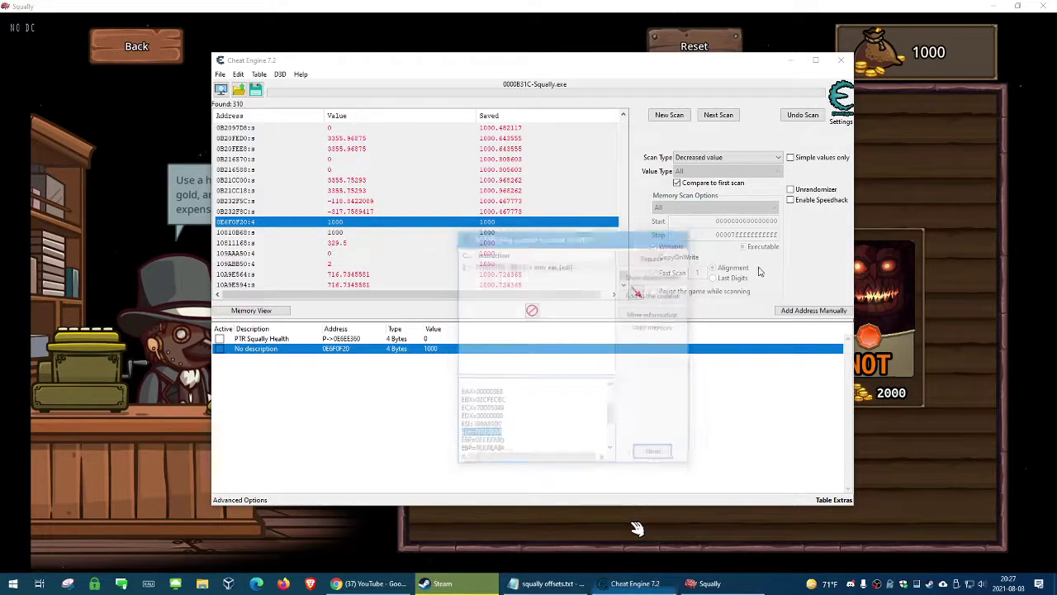
Try to manually add an address entry from the copied EDI line, trimming the text to 0E6F0F20.
click(801, 311)
key(ctrl+v)
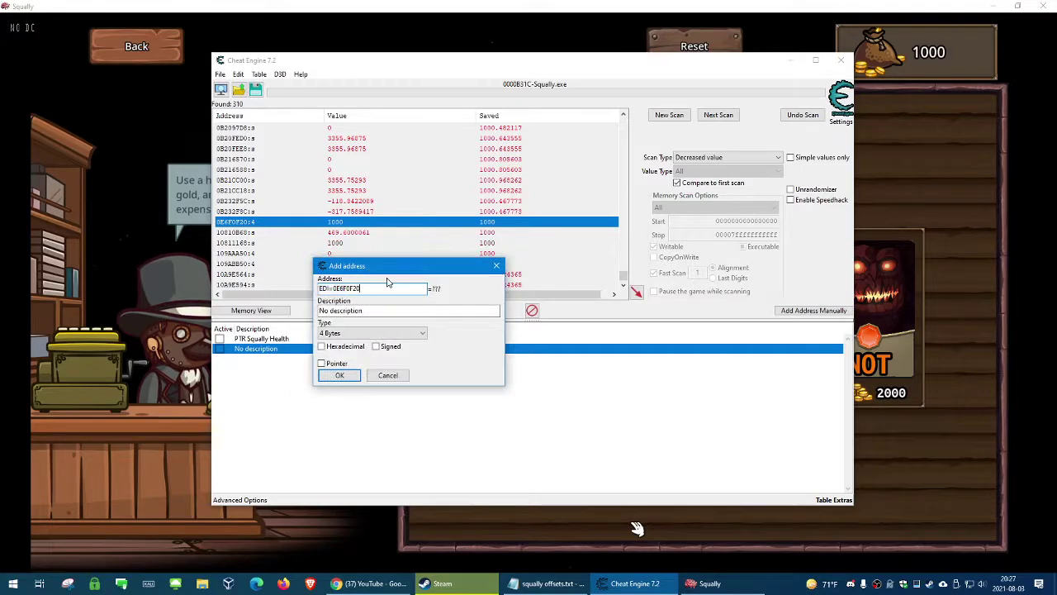
key(Home)
key(Delete)
key(Delete)
key(Delete)
key(Delete)
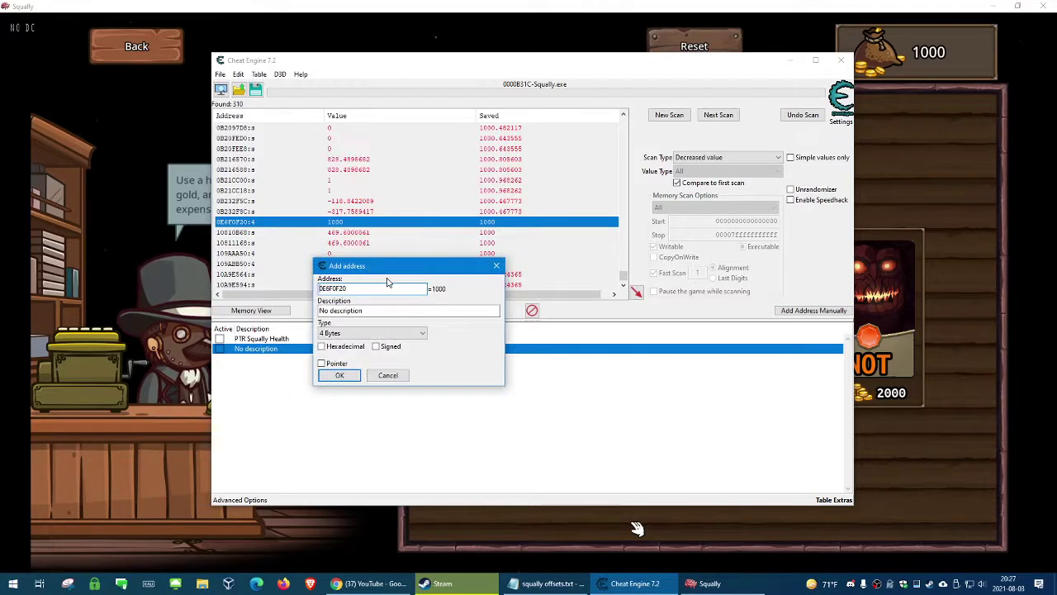
drag(392, 266, 580, 228)
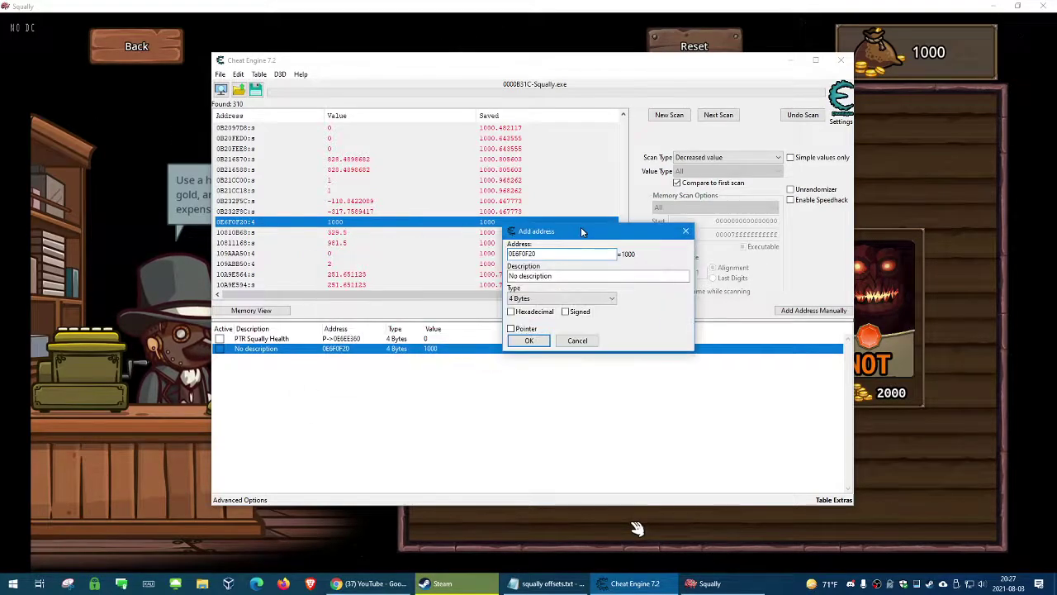
click(589, 338)
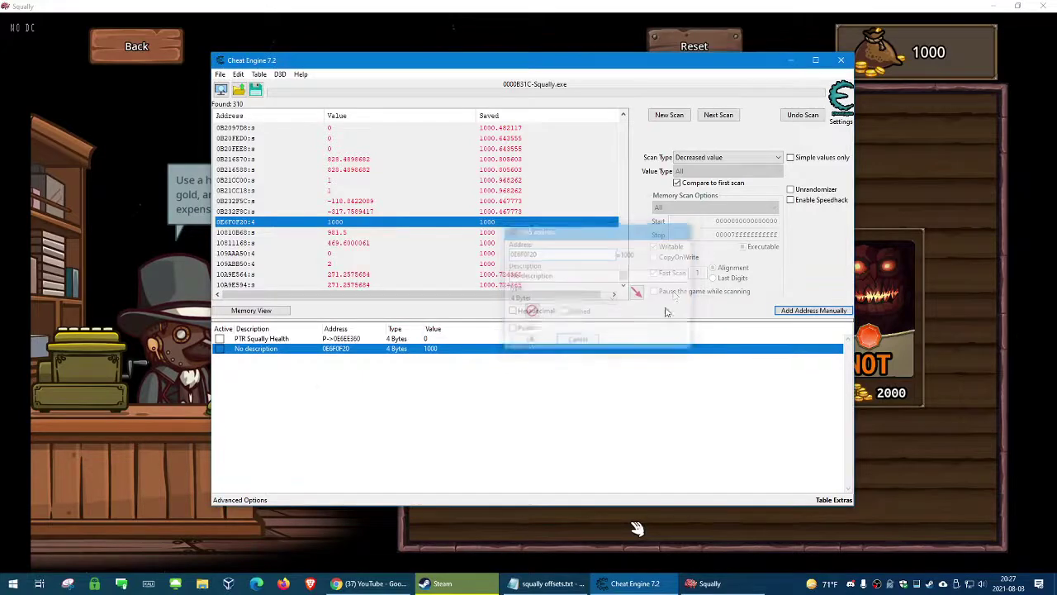
Find out what accesses the listed address 0E6F0F20, resetting the Squally shop to trigger it, and return to Cheat Engine.
right_click(347, 348)
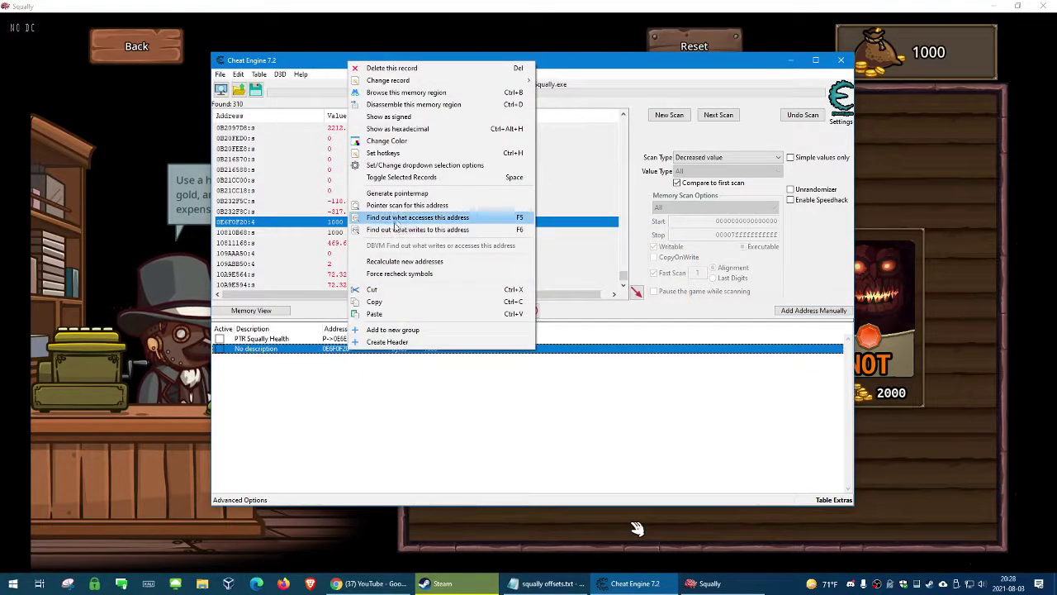
click(418, 217)
click(717, 50)
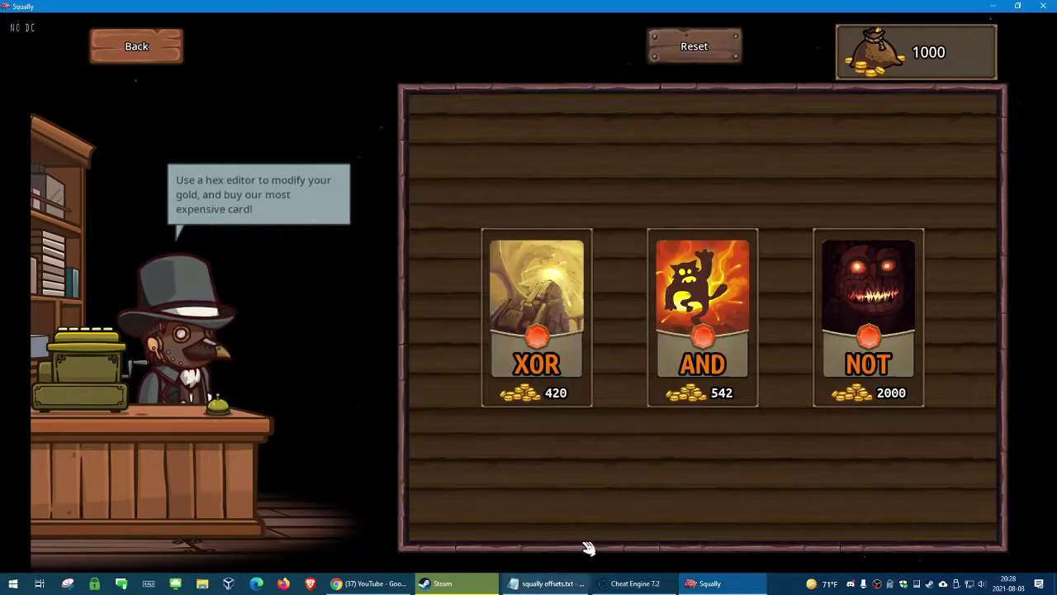
click(632, 583)
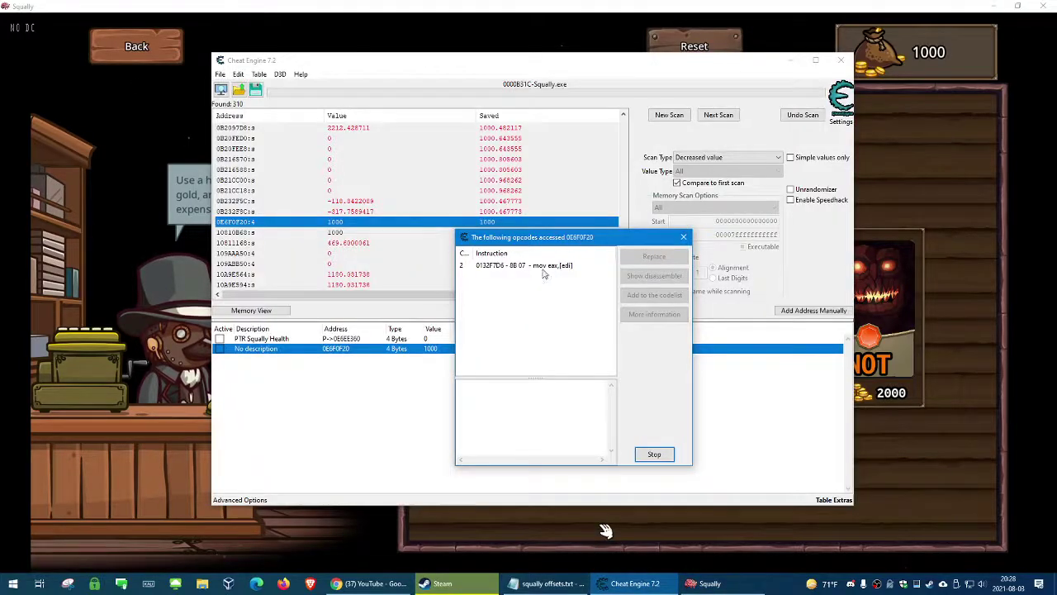
Examine the register values of the captured mov eax,[edi] instruction, selecting the EDI line, and close the list of accessing opcodes.
click(545, 266)
scroll(571, 409, down, 2)
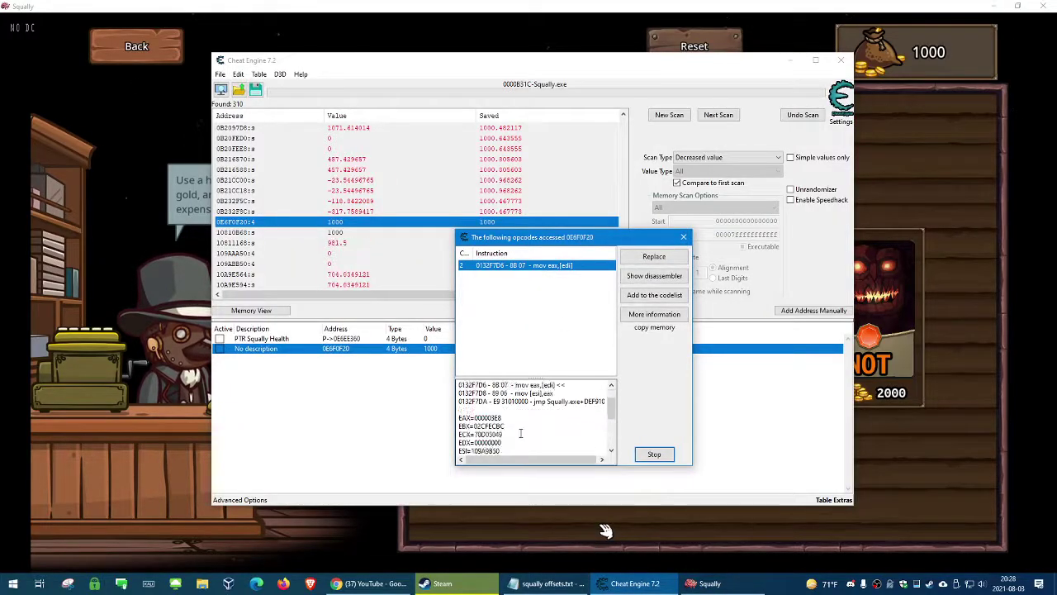
scroll(528, 421, down, 1)
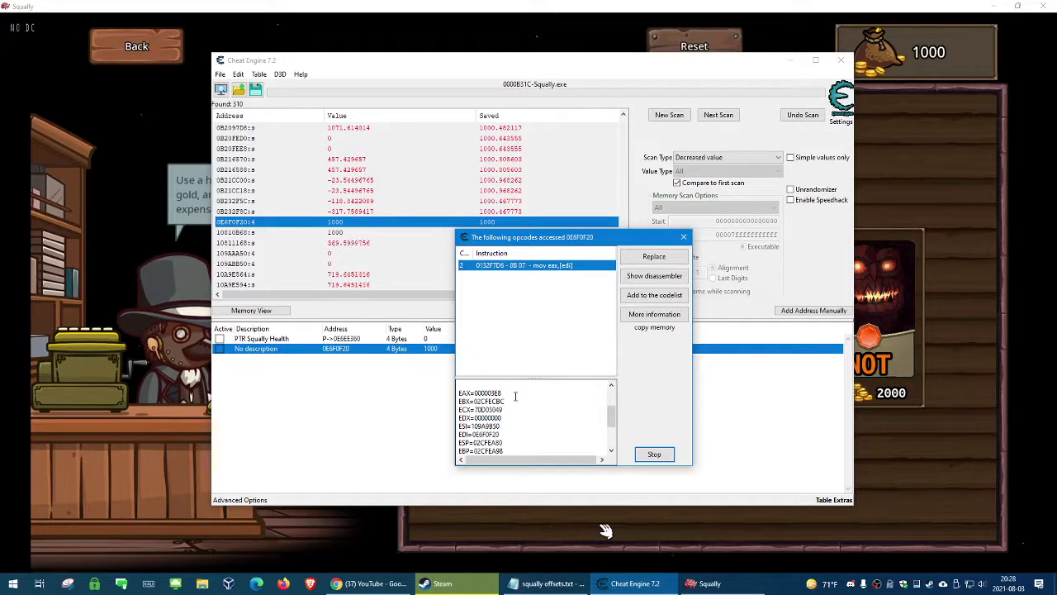
click(522, 414)
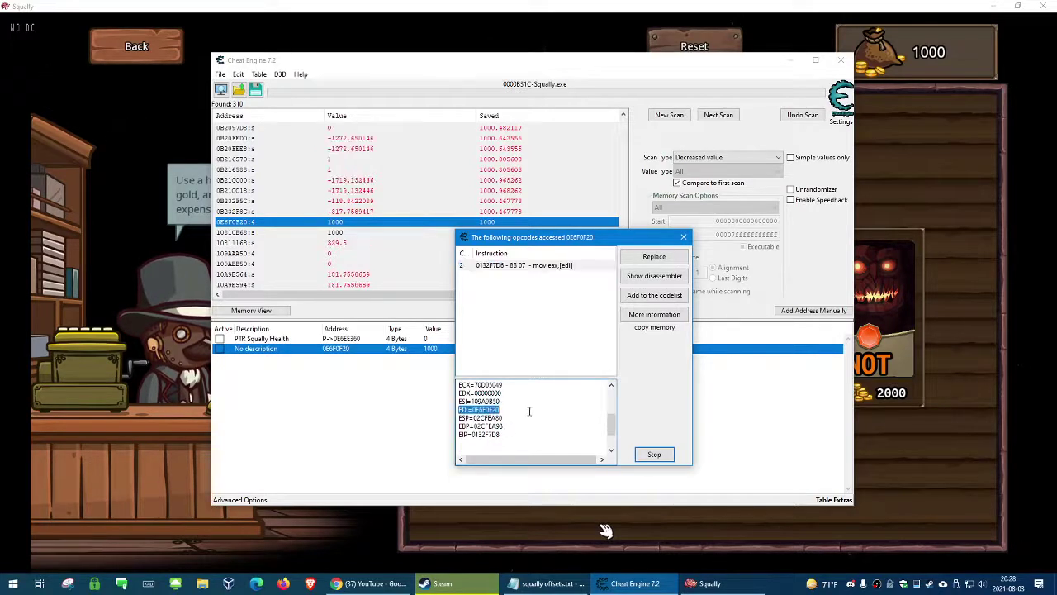
scroll(532, 405, up, 1)
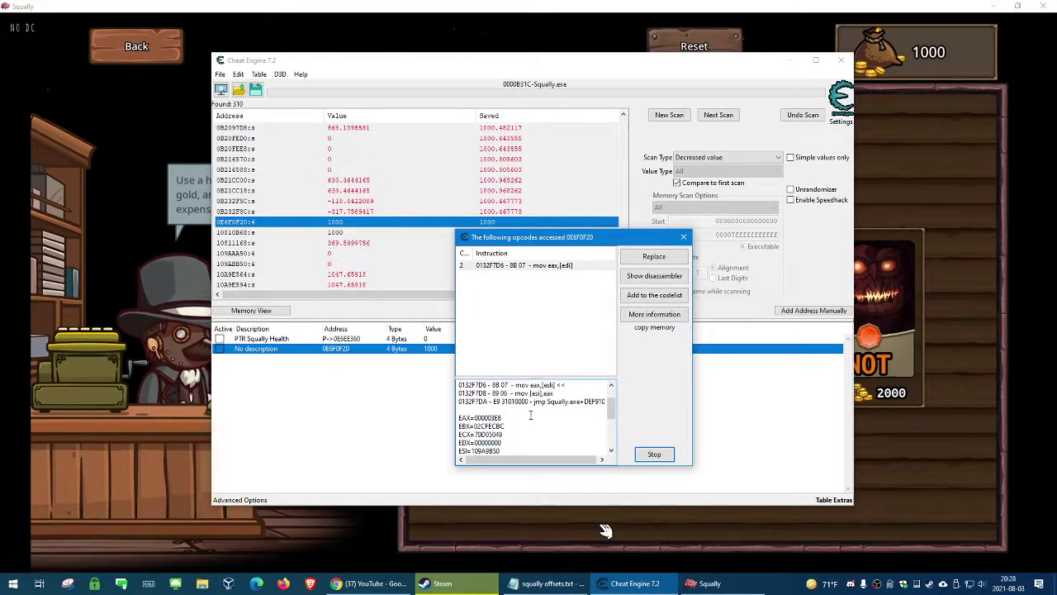
click(456, 67)
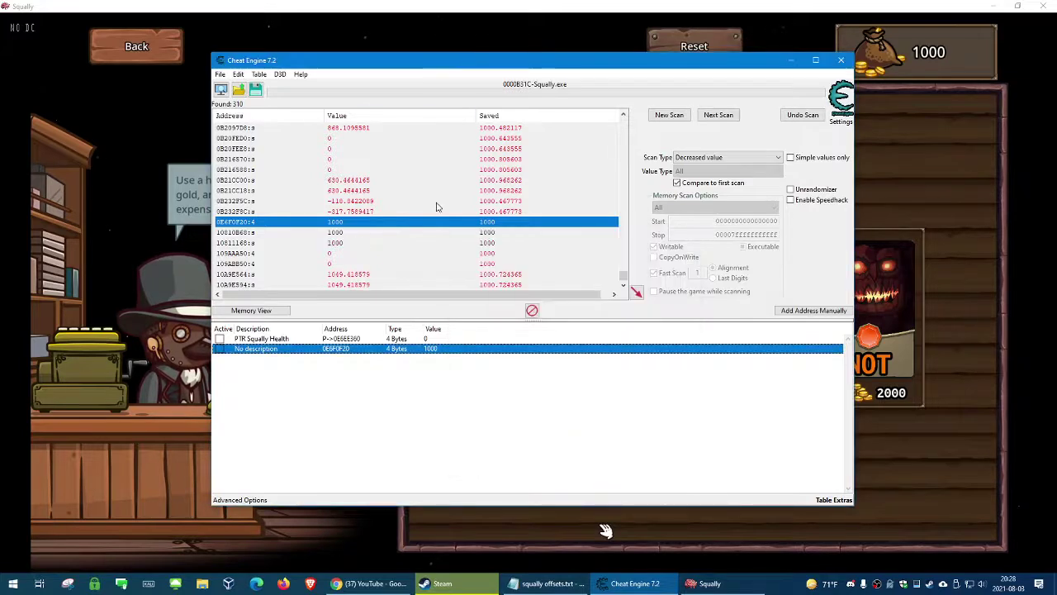
Add the float result 10810B68 to the address list and set its value to 2000.
double_click(347, 234)
double_click(436, 365)
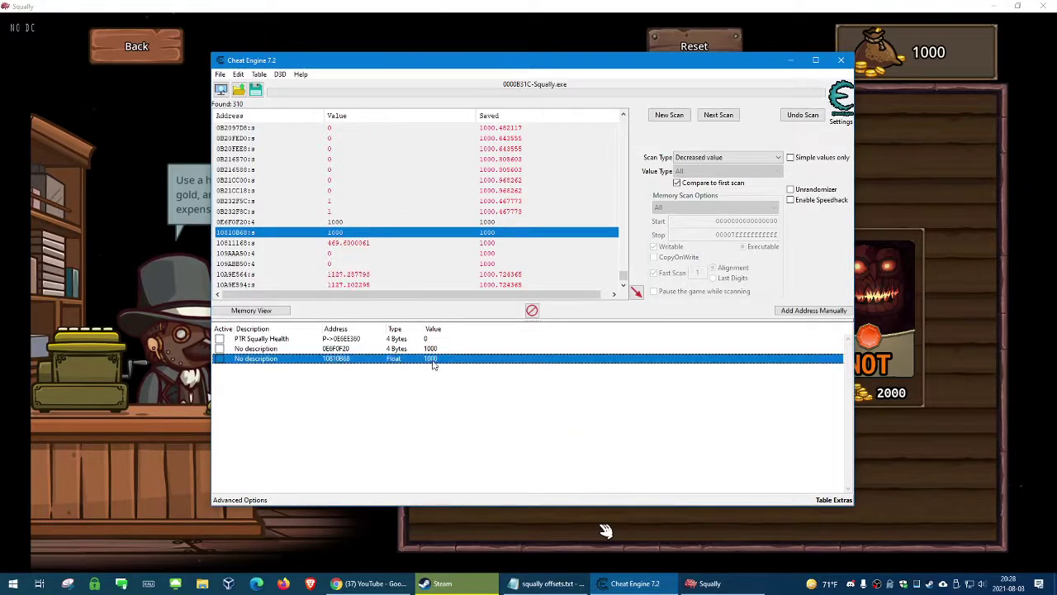
text(2000)
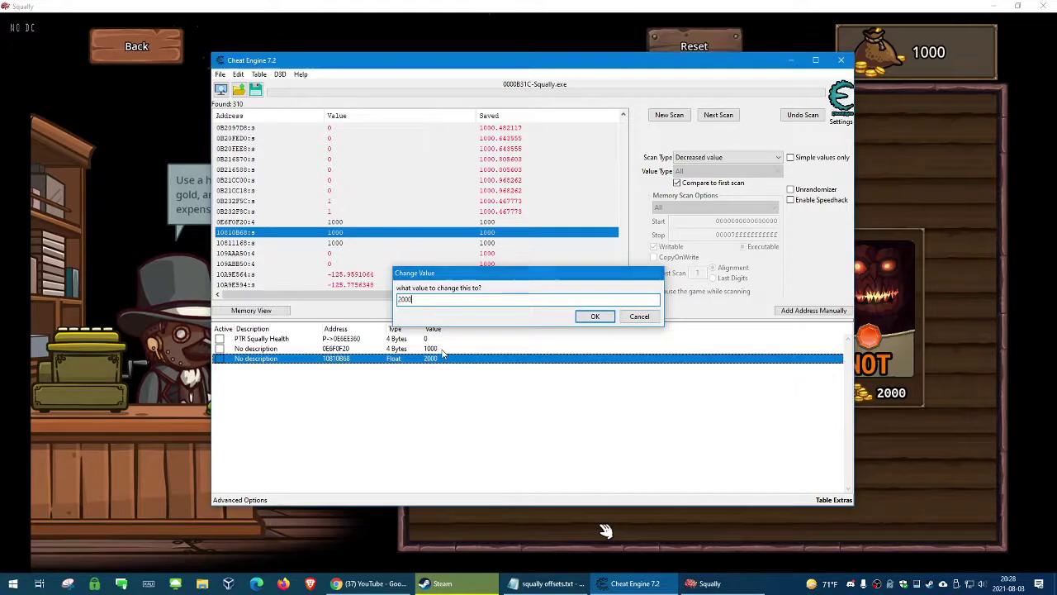
key(Return)
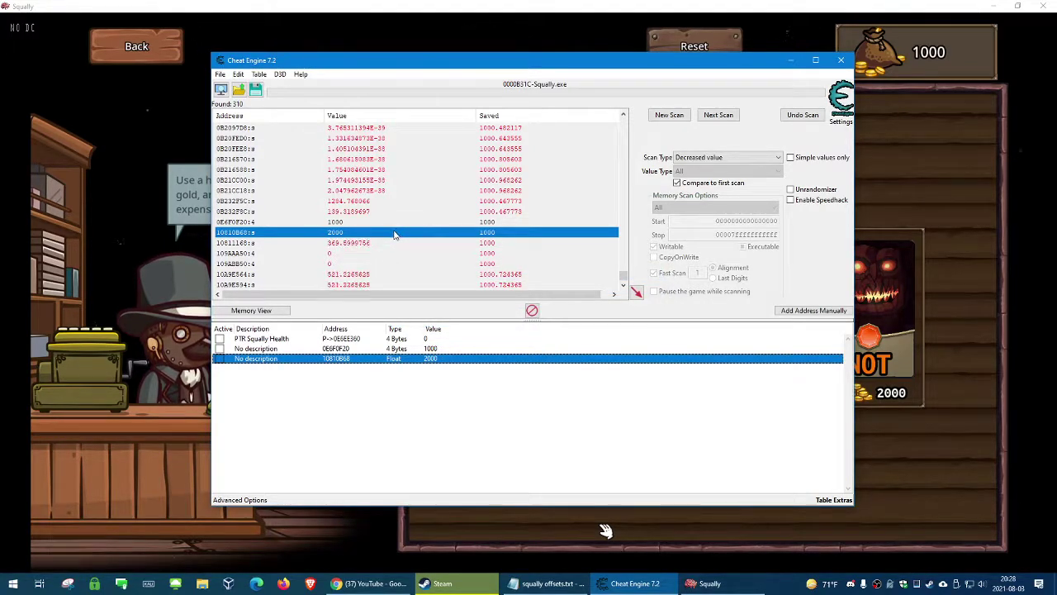
Narrow the scan results with a next scan for the exact value 1000.
scroll(395, 235, up, 1)
scroll(395, 235, up, 5)
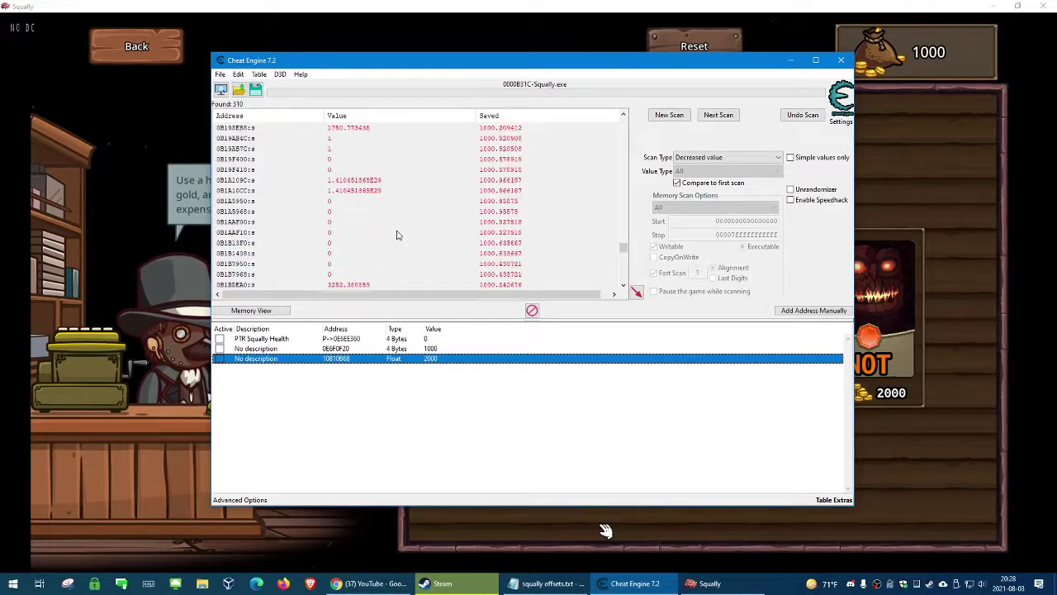
scroll(360, 216, up, 3)
scroll(360, 216, up, 3)
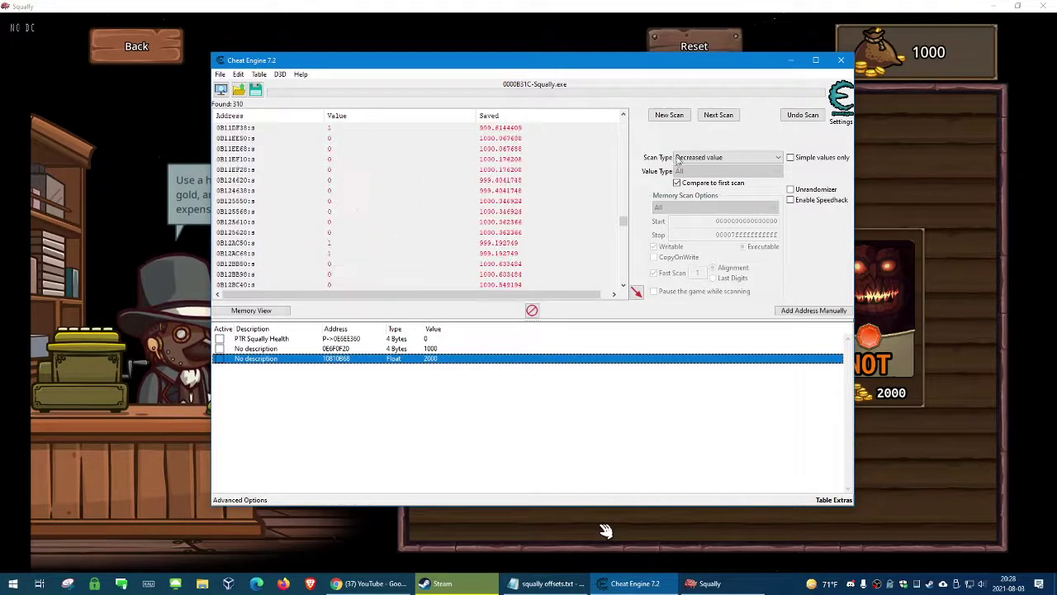
click(678, 161)
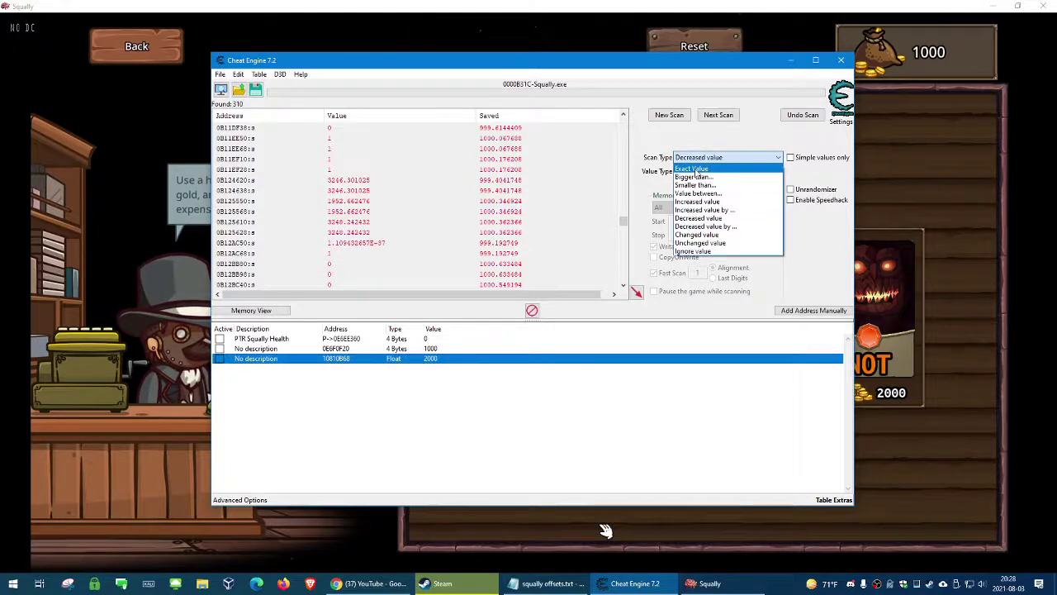
click(692, 169)
click(718, 115)
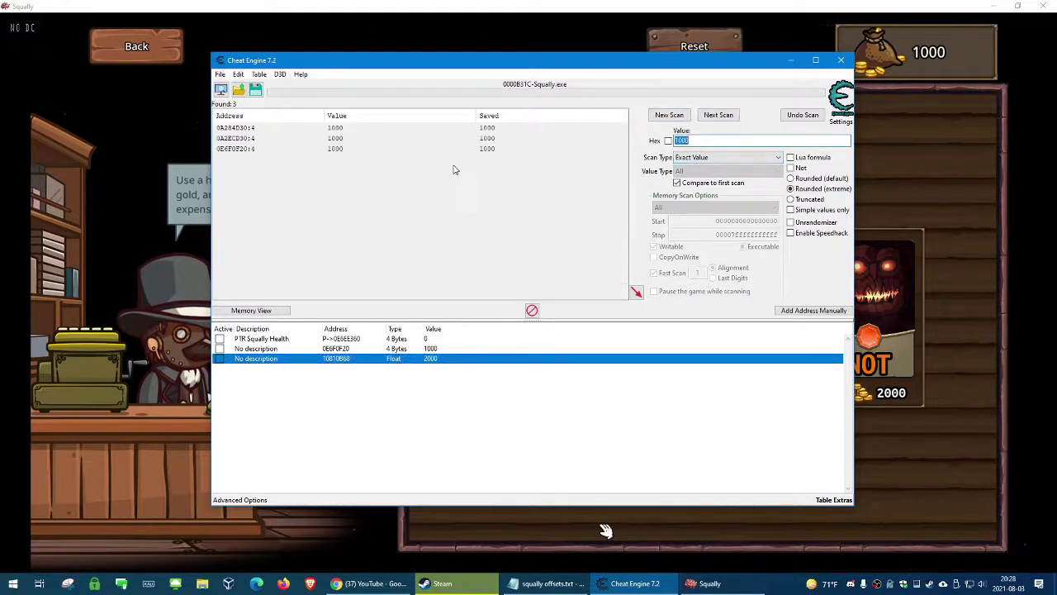
Add the result 0A284D30 to the address list and try to set its value to 2000.
double_click(339, 129)
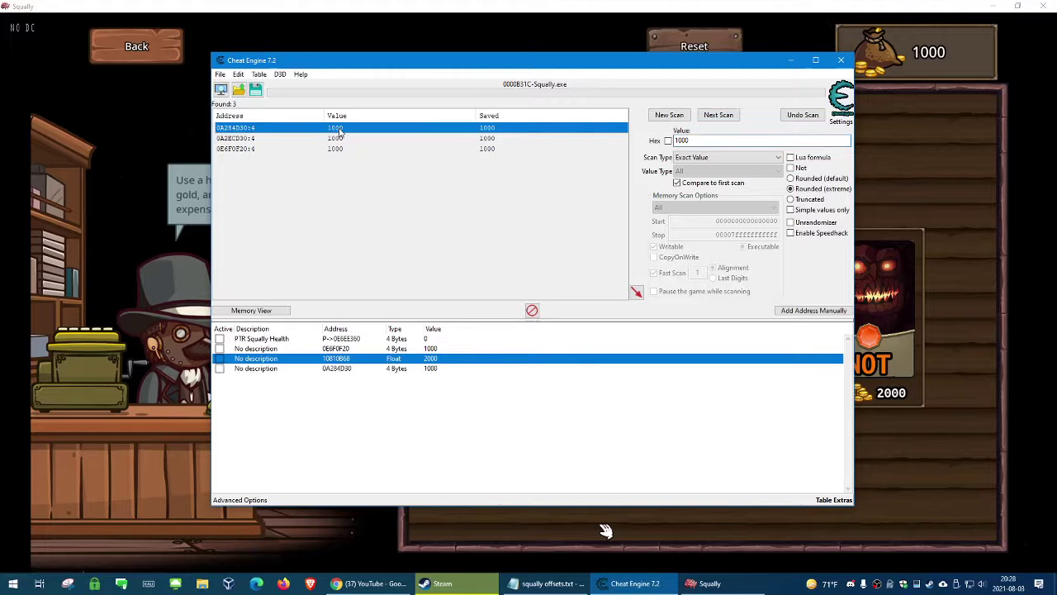
double_click(434, 367)
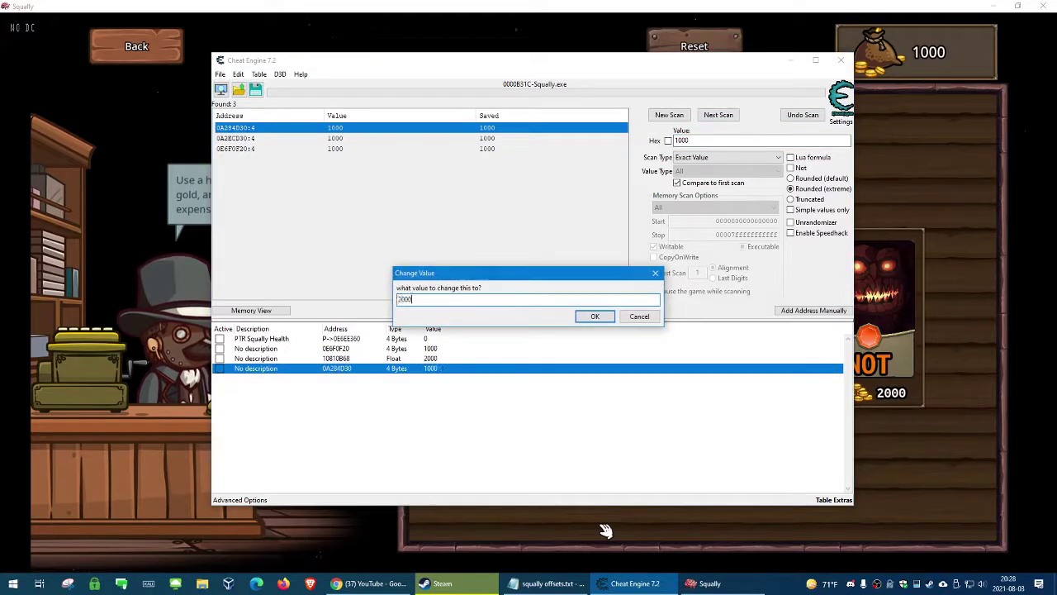
key(Return)
Add the result 0A2ECD30 to the address list and try to set its value to 200.
double_click(336, 138)
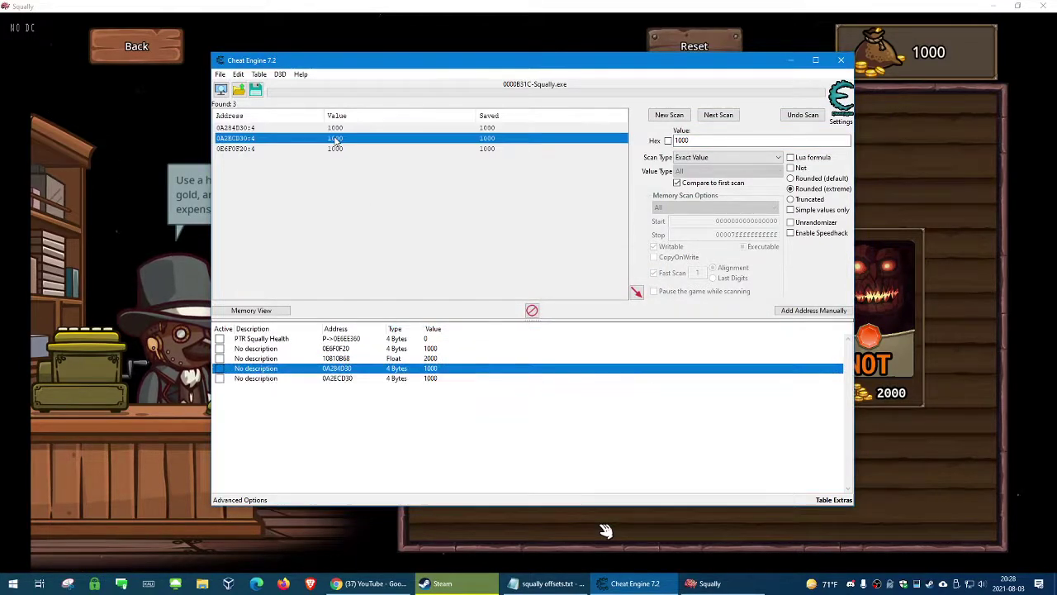
double_click(430, 377)
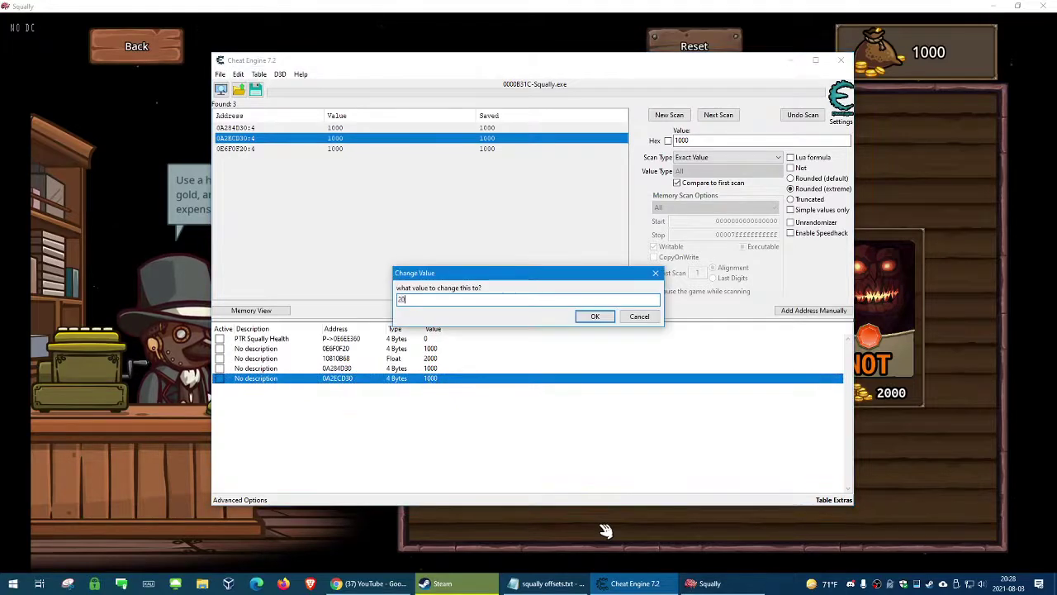
key(Return)
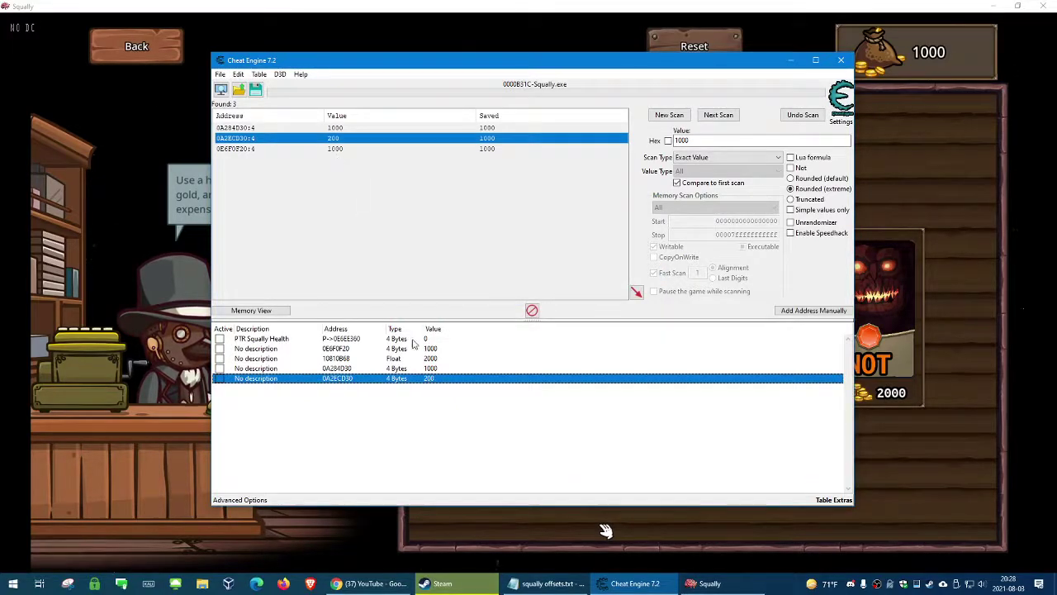
Add the result 0E6F0F20 to the address list and set its value to 2000.
click(339, 151)
double_click(339, 152)
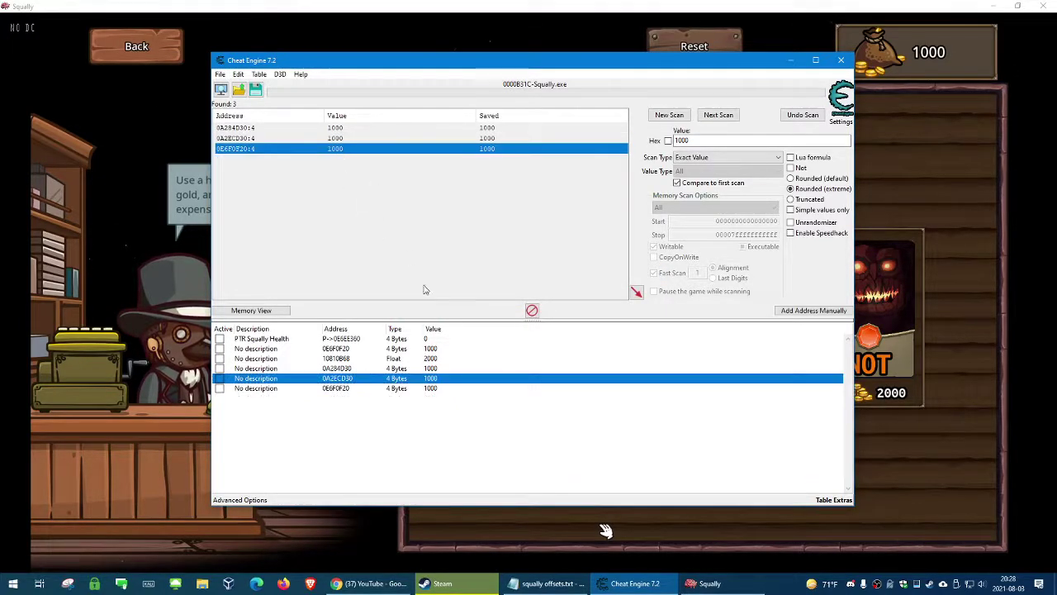
double_click(430, 387)
text(2000)
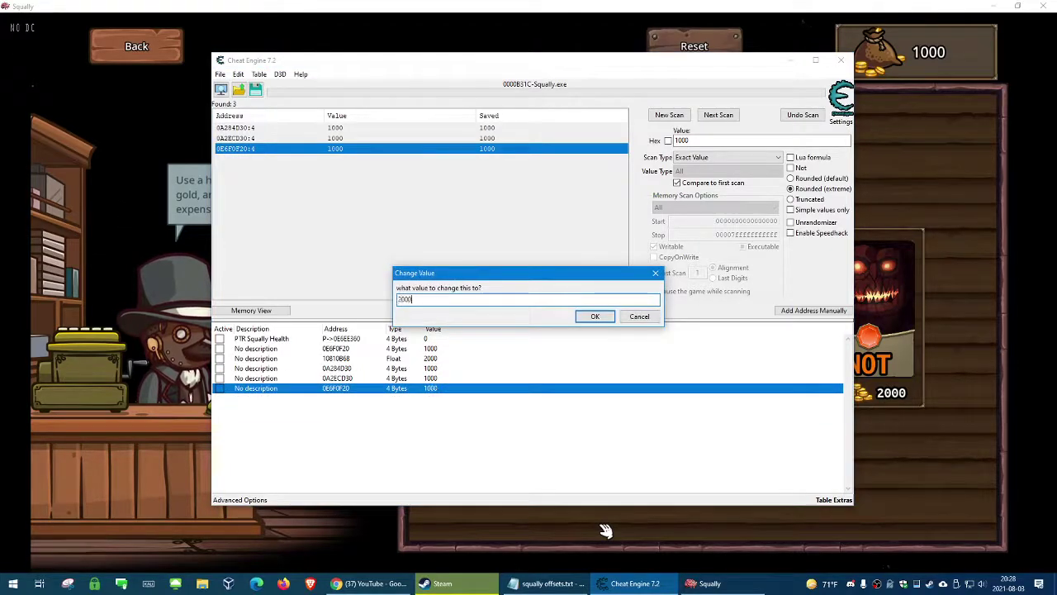
key(Return)
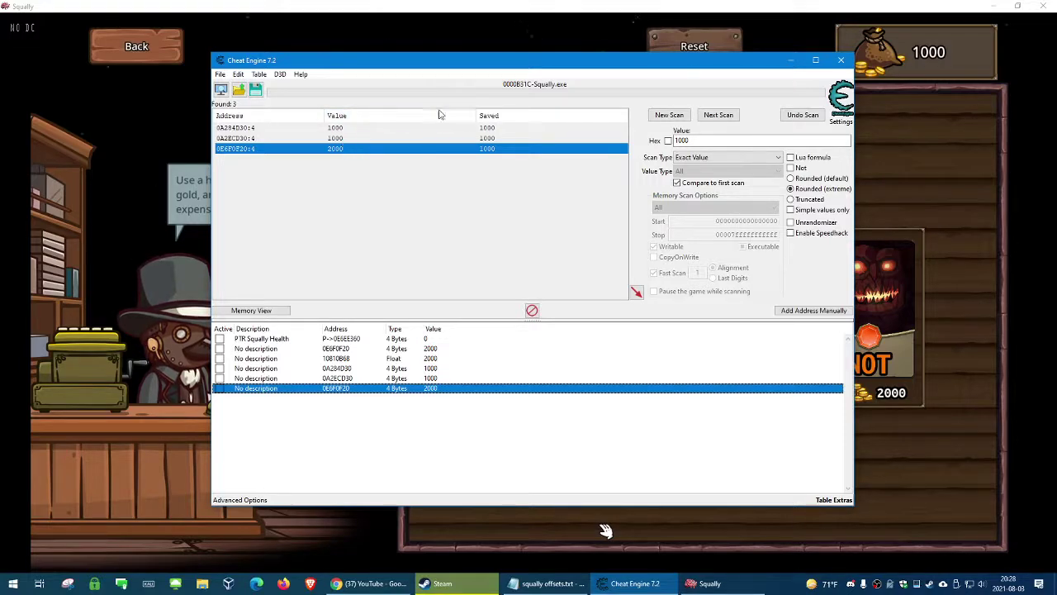
Find out what writes to 0A2ECD30, inspect the captured mov [esi],eax instruction, and close the list of writing opcodes.
right_click(336, 138)
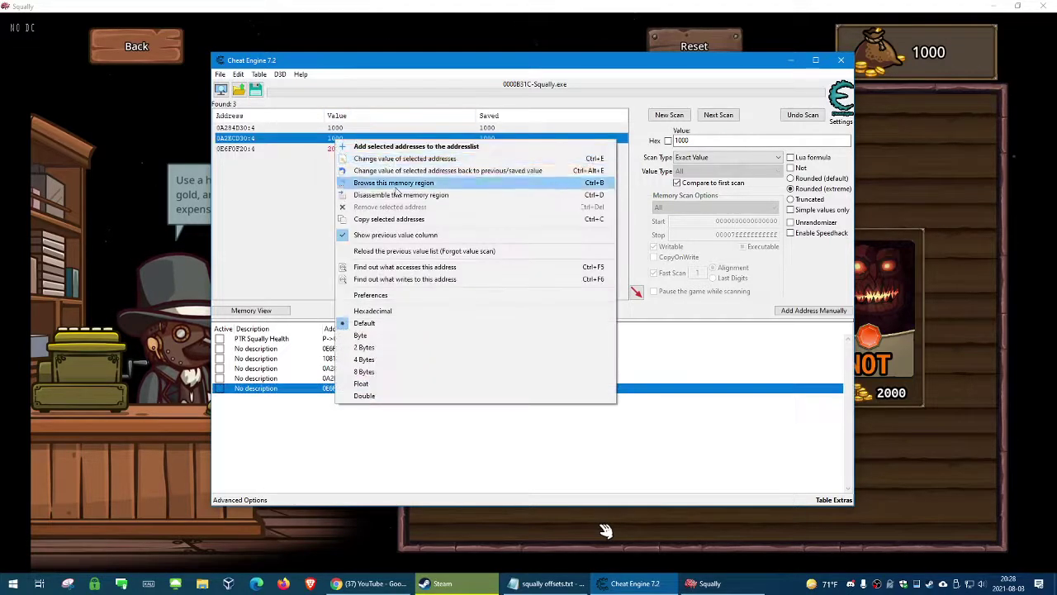
click(395, 280)
click(517, 198)
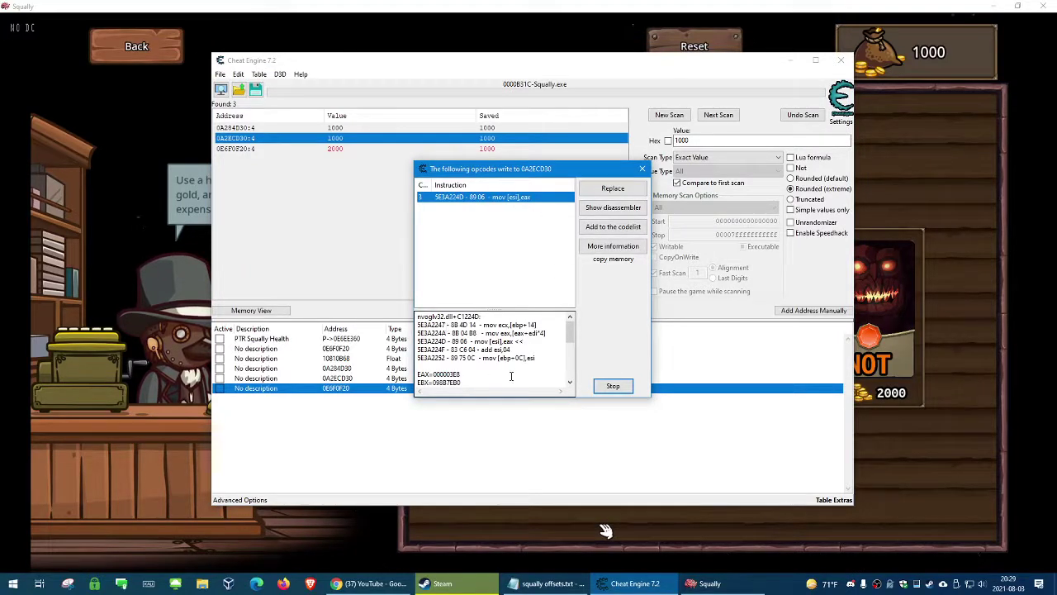
click(642, 169)
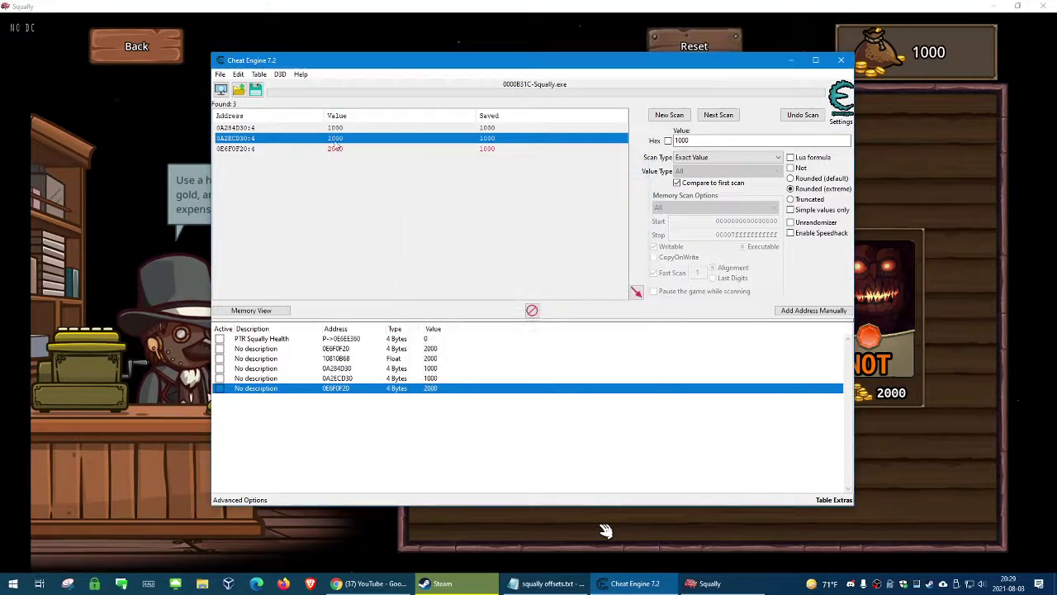
Find out what writes to 0A284D30, examine the captured instruction's disassembly and registers, and close the list of writing opcodes.
right_click(338, 128)
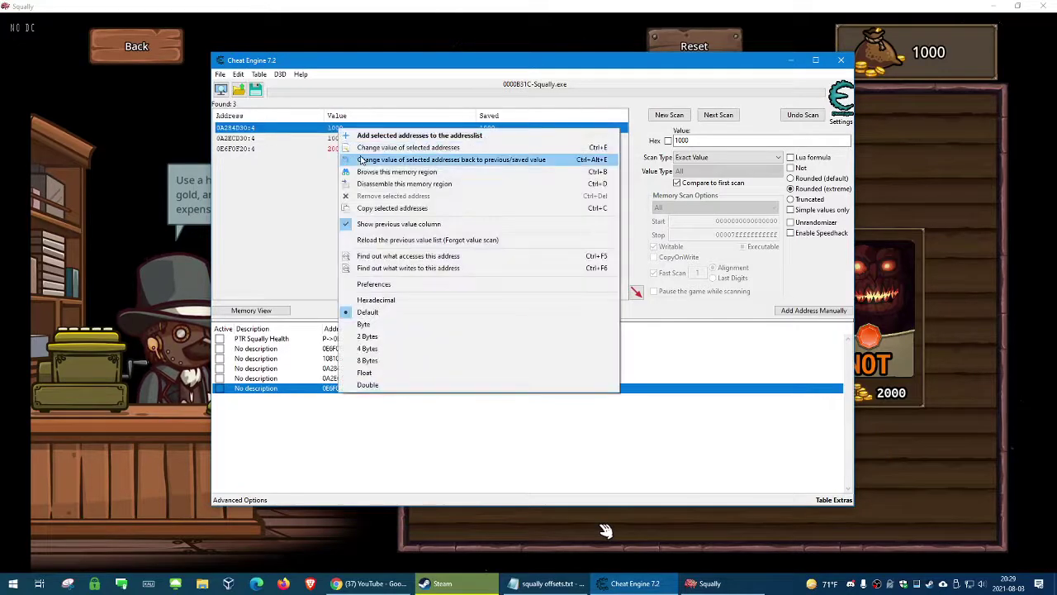
click(395, 271)
click(469, 197)
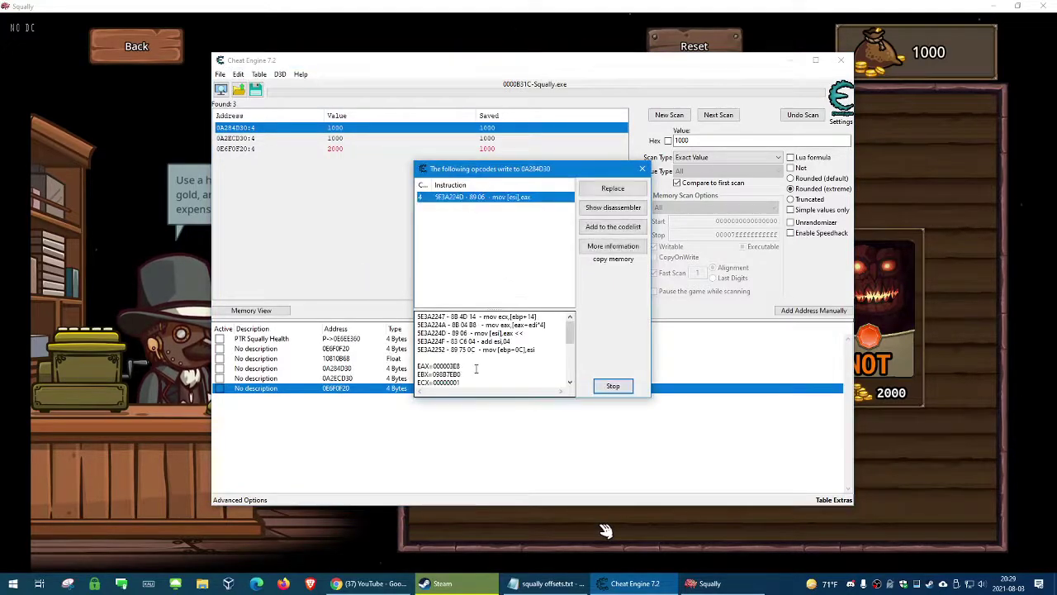
scroll(487, 348, down, 3)
scroll(490, 349, up, 3)
scroll(490, 351, down, 1)
scroll(491, 351, up, 1)
click(642, 168)
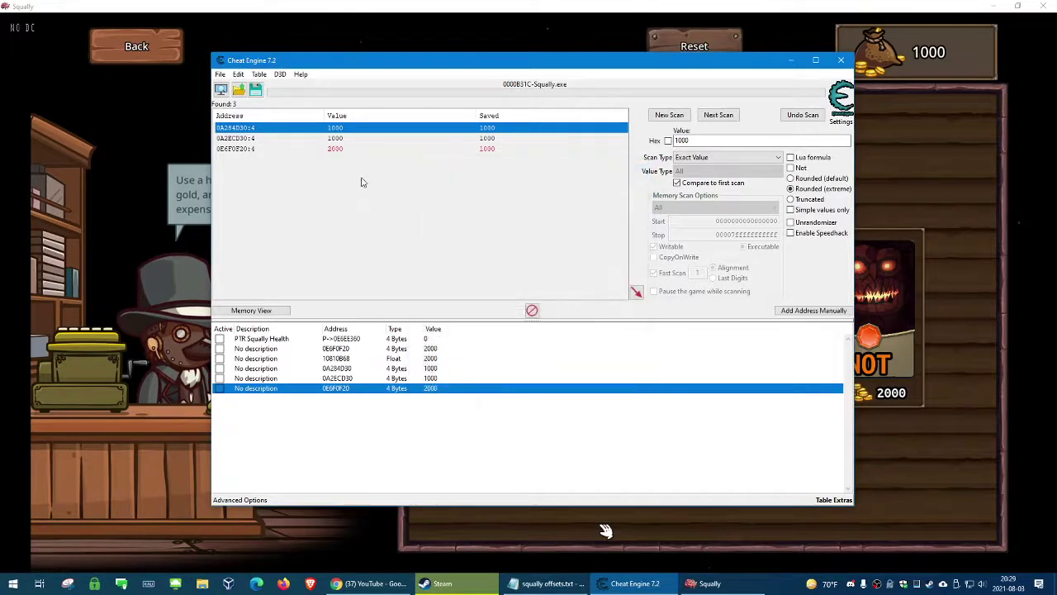